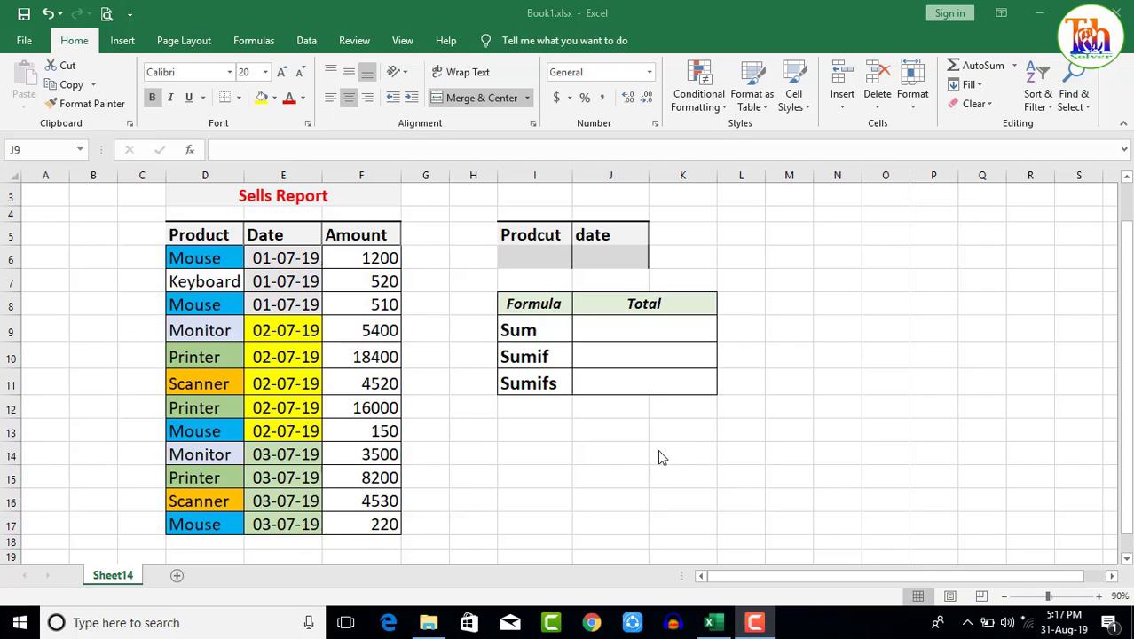
Point out the Sum, Sumif and Sumifs formula labels in the Total table
{"action": "left_click", "coordinate": [527, 329]}
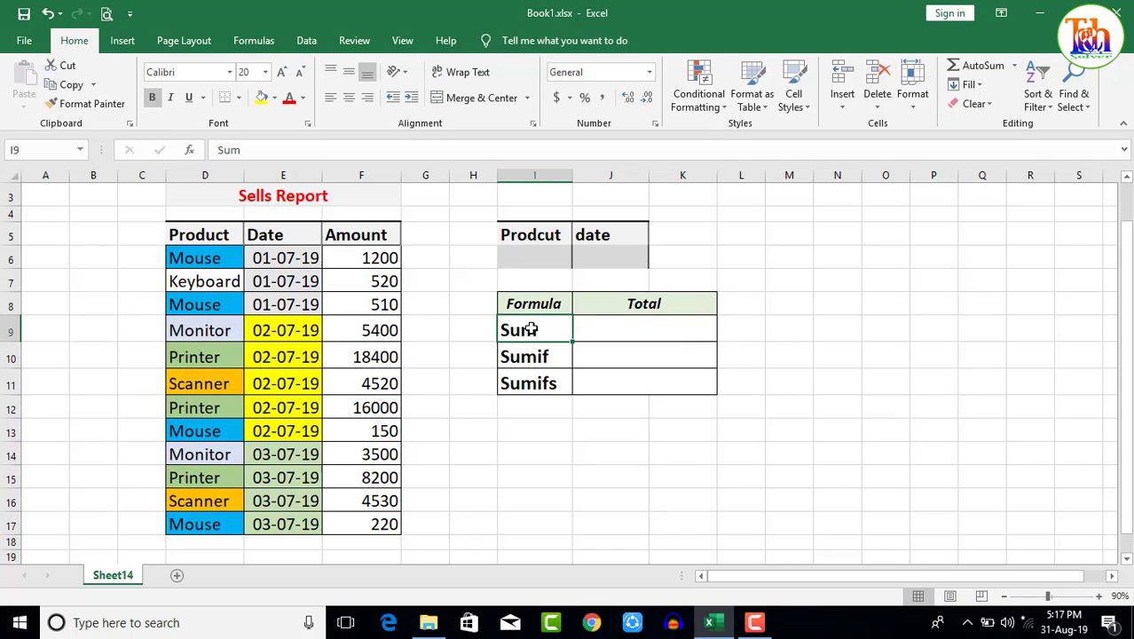
{"action": "left_click", "coordinate": [540, 359]}
{"action": "left_click", "coordinate": [548, 386]}
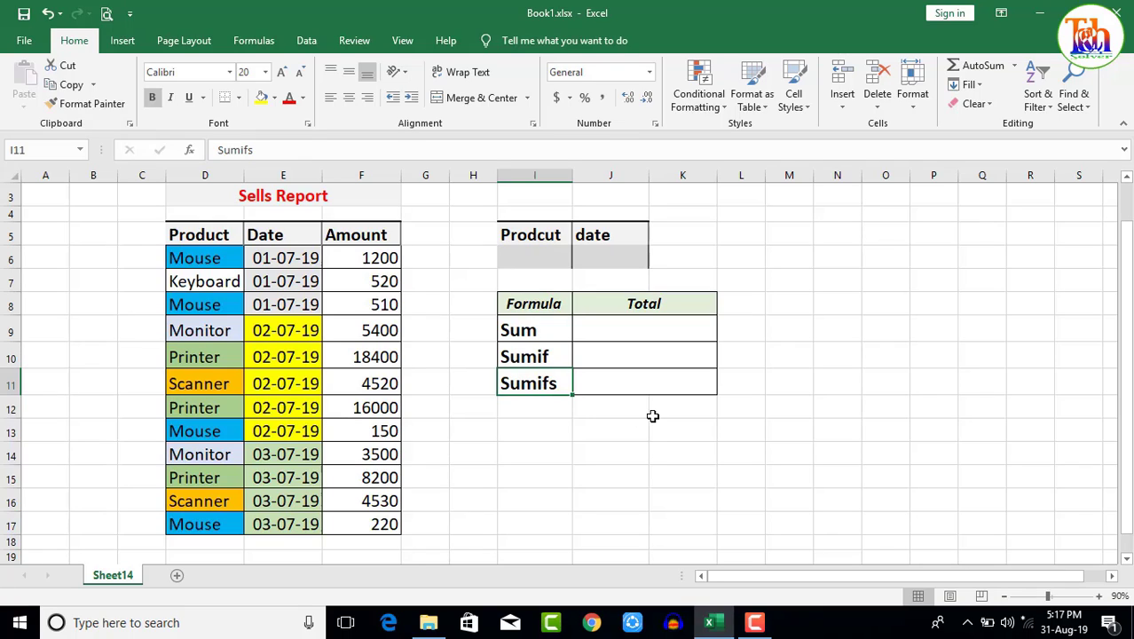
{"action": "left_click_drag", "start_coordinate": [539, 332], "coordinate": [545, 384]}
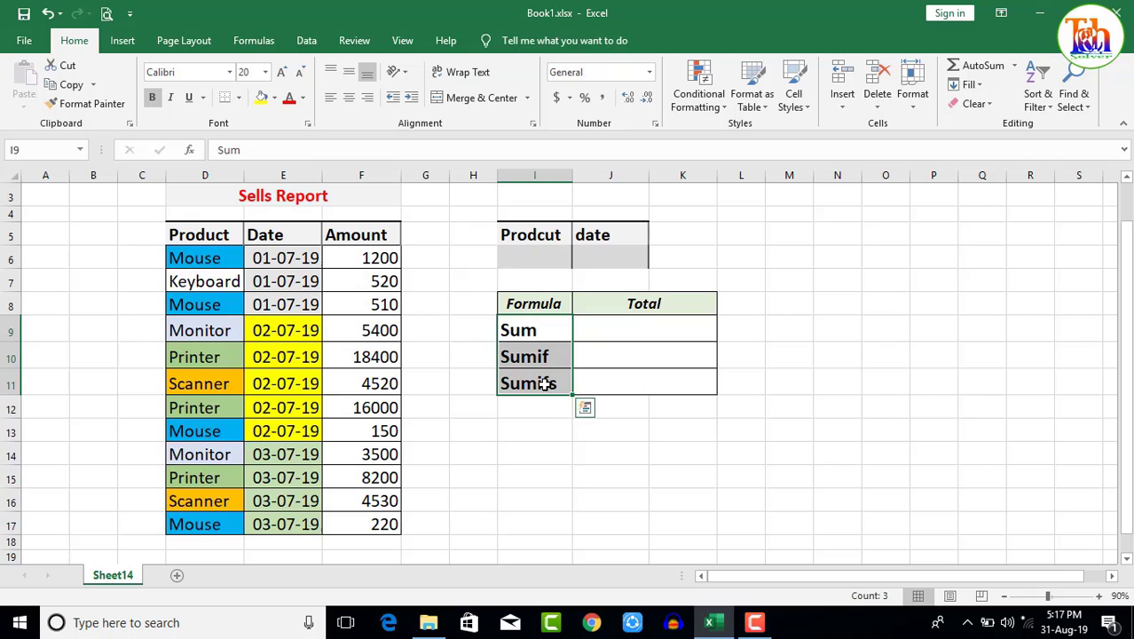
{"action": "left_click", "coordinate": [545, 421]}
{"action": "left_click", "coordinate": [549, 333]}
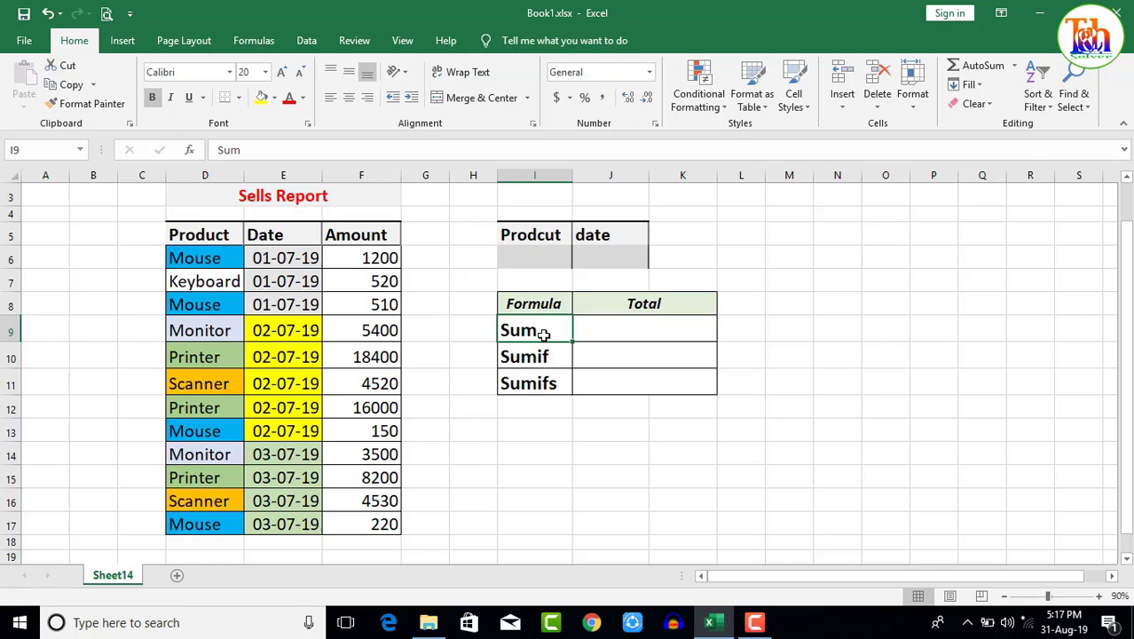
Highlight the Sells Report table and its Amount values F6:F17
{"action": "left_click", "coordinate": [616, 337]}
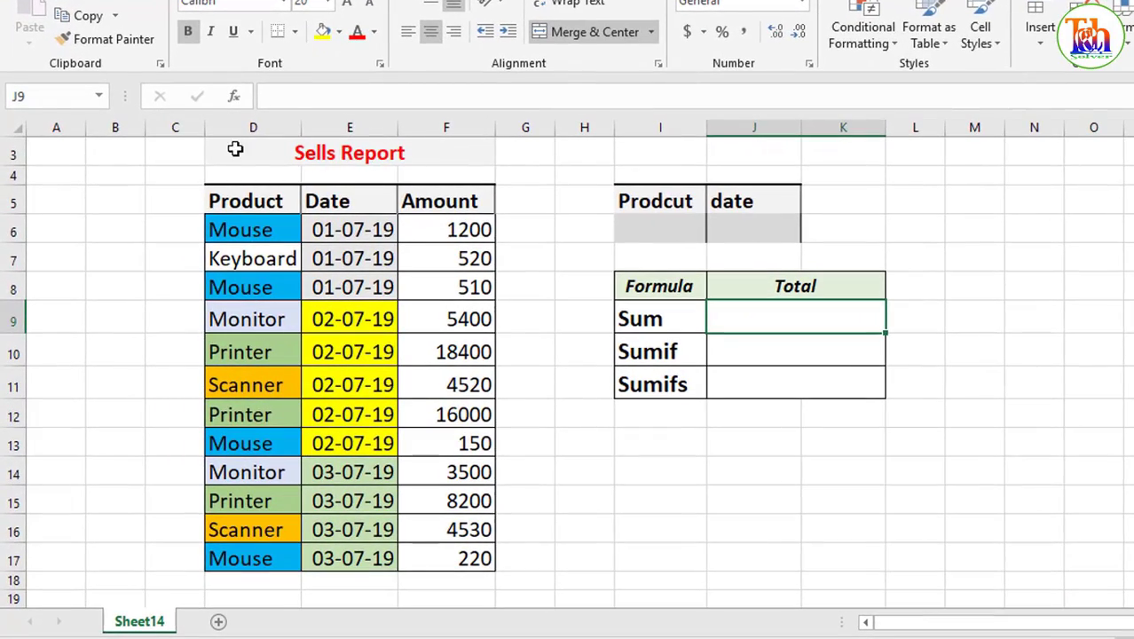
{"action": "left_click_drag", "start_coordinate": [236, 149], "coordinate": [462, 551]}
{"action": "left_click", "coordinate": [588, 472]}
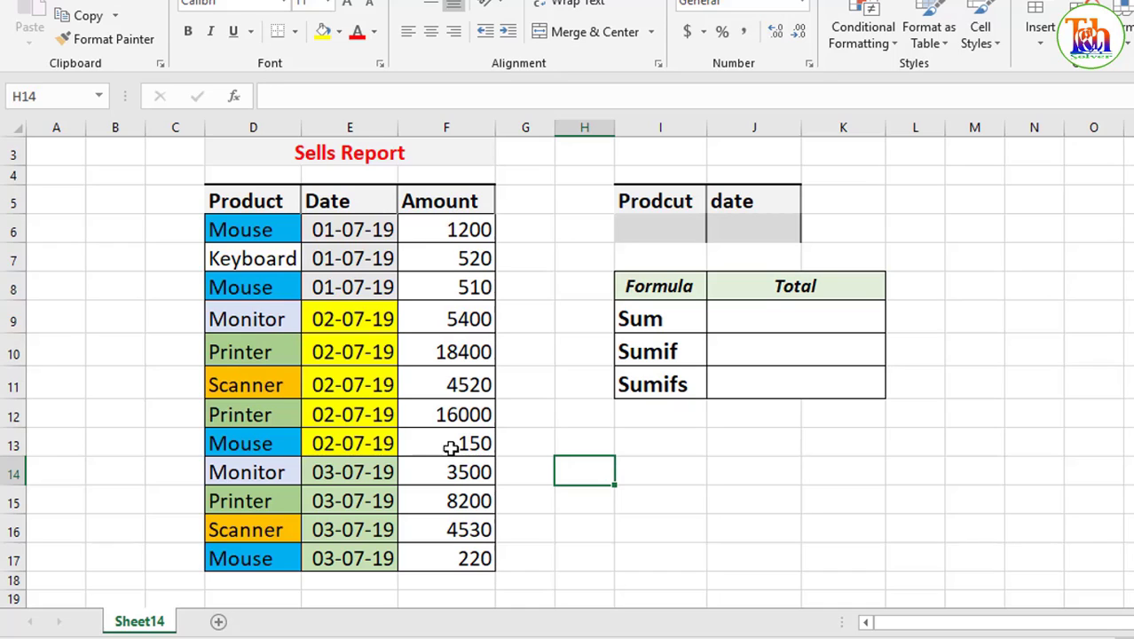
{"action": "left_click", "coordinate": [452, 228]}
{"action": "left_click", "coordinate": [356, 233]}
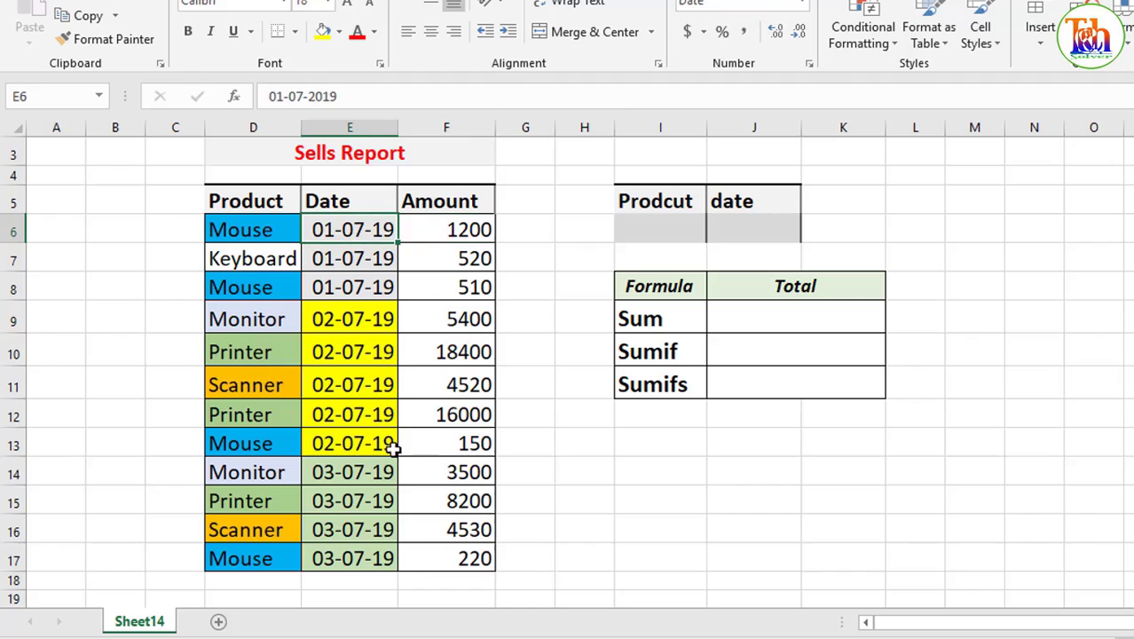
{"action": "left_click", "coordinate": [348, 563]}
{"action": "left_click_drag", "start_coordinate": [455, 229], "coordinate": [452, 560]}
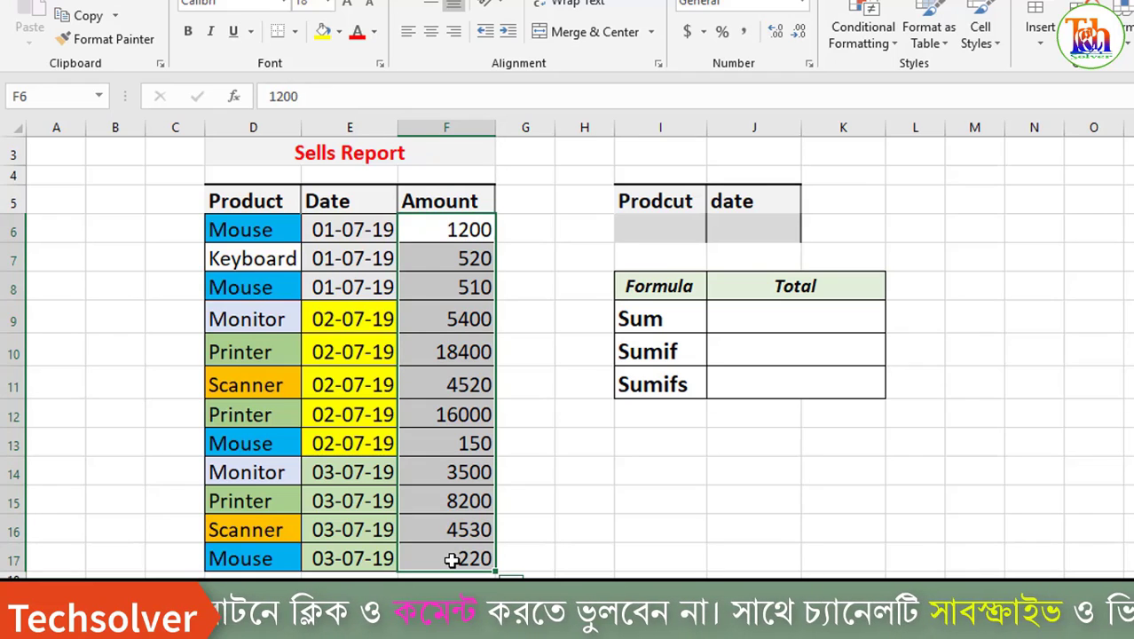
Enter =SUM(F6:F17) in J9, giving 63150
{"action": "left_click", "coordinate": [668, 306]}
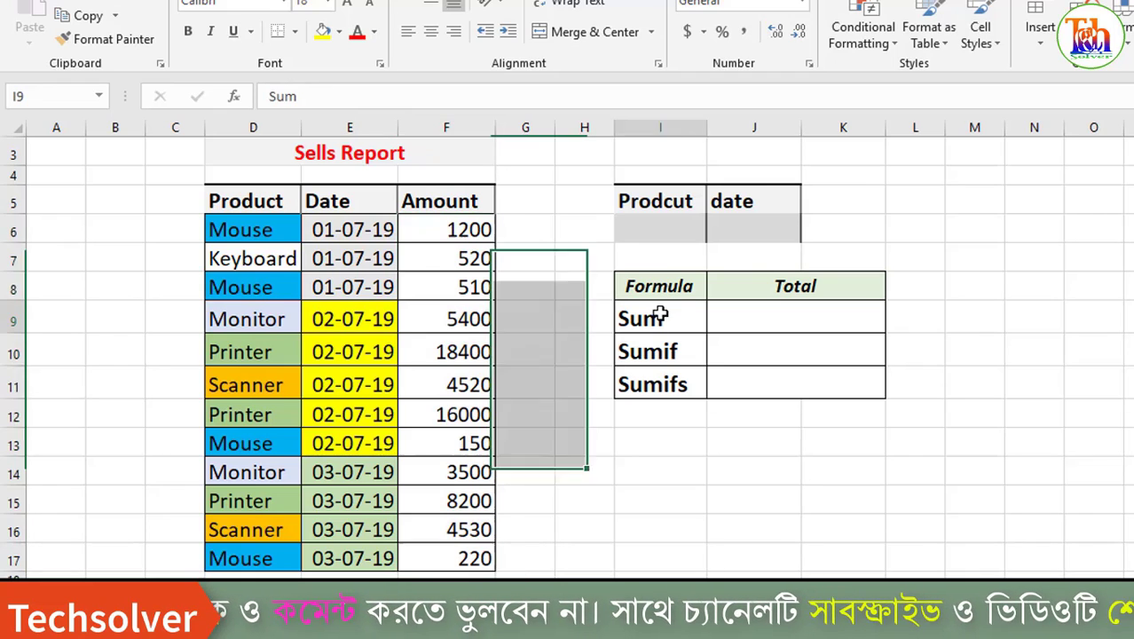
{"action": "left_click", "coordinate": [816, 321]}
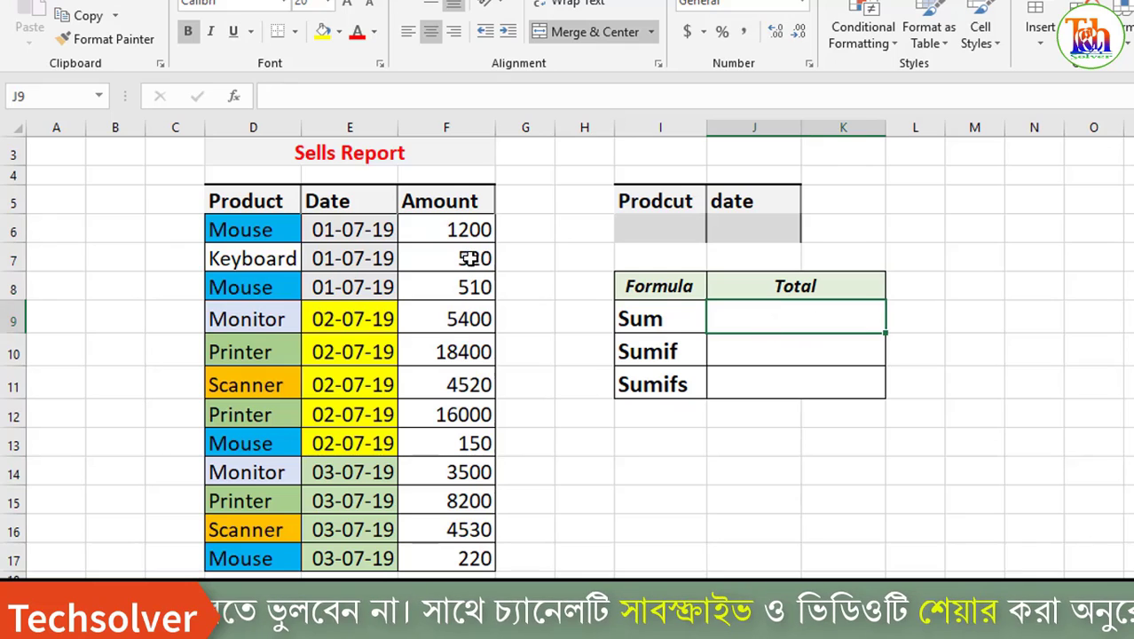
{"action": "type", "text": "="}
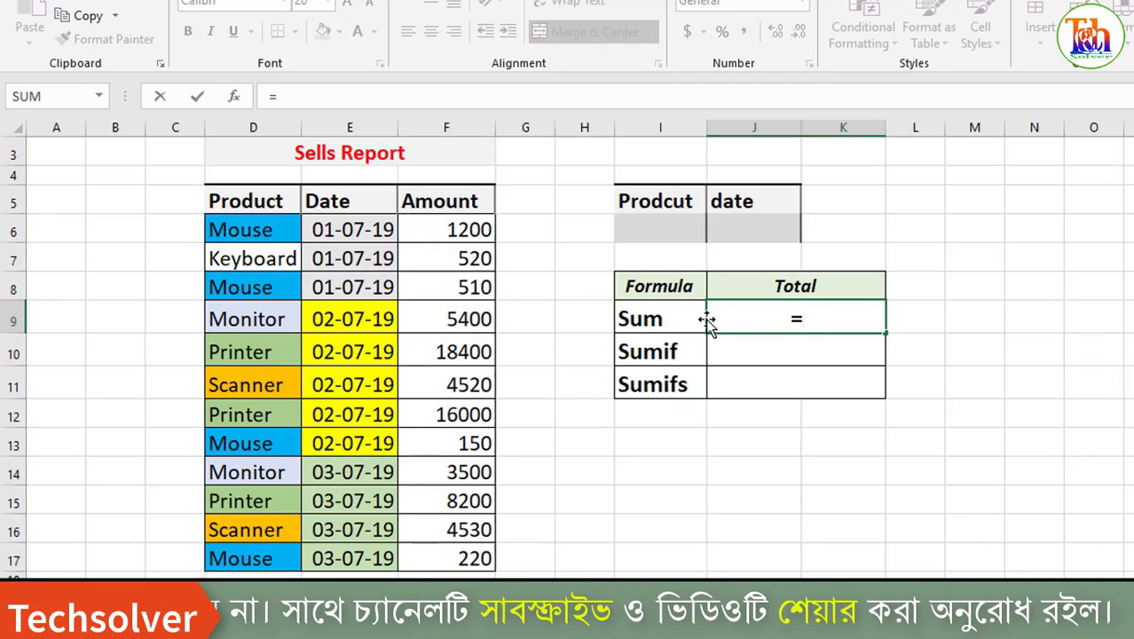
{"action": "type", "text": "sum("}
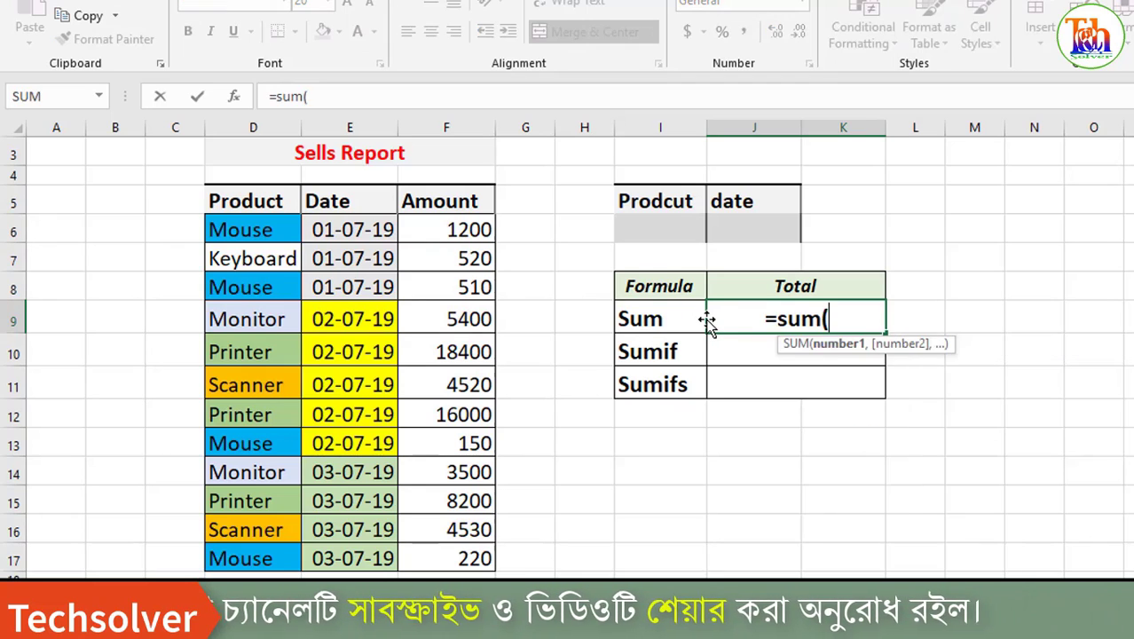
{"action": "mouse_move", "coordinate": [457, 229]}
{"action": "left_mouse_down"}
{"action": "mouse_move", "coordinate": [424, 380]}
{"action": "mouse_move", "coordinate": [458, 561]}
{"action": "left_mouse_up"}
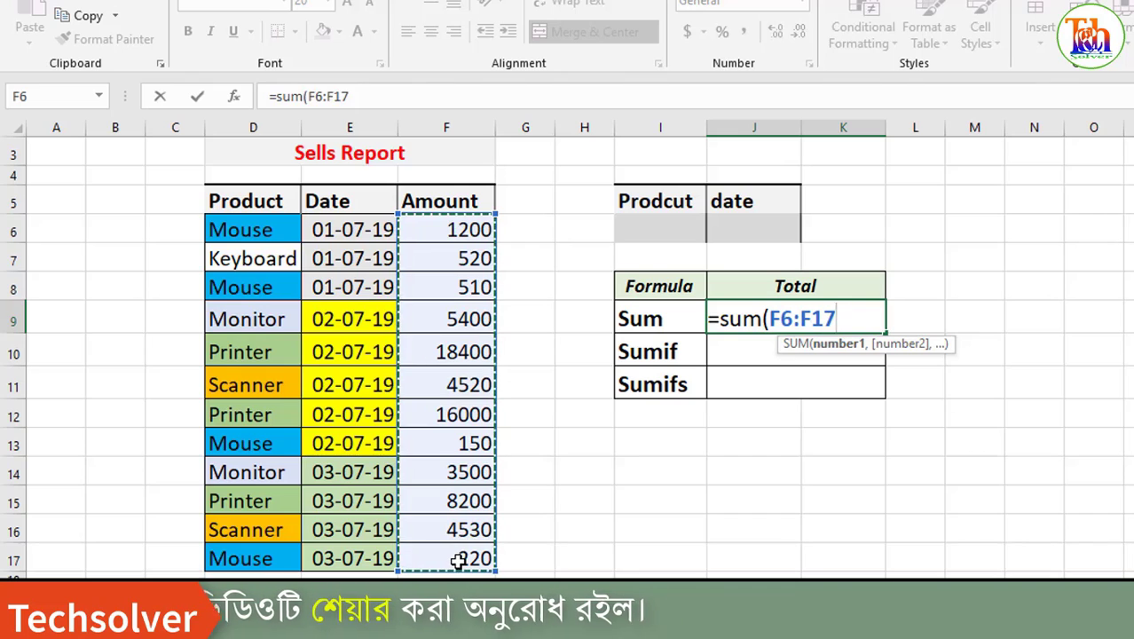
{"action": "type", "text": ")"}
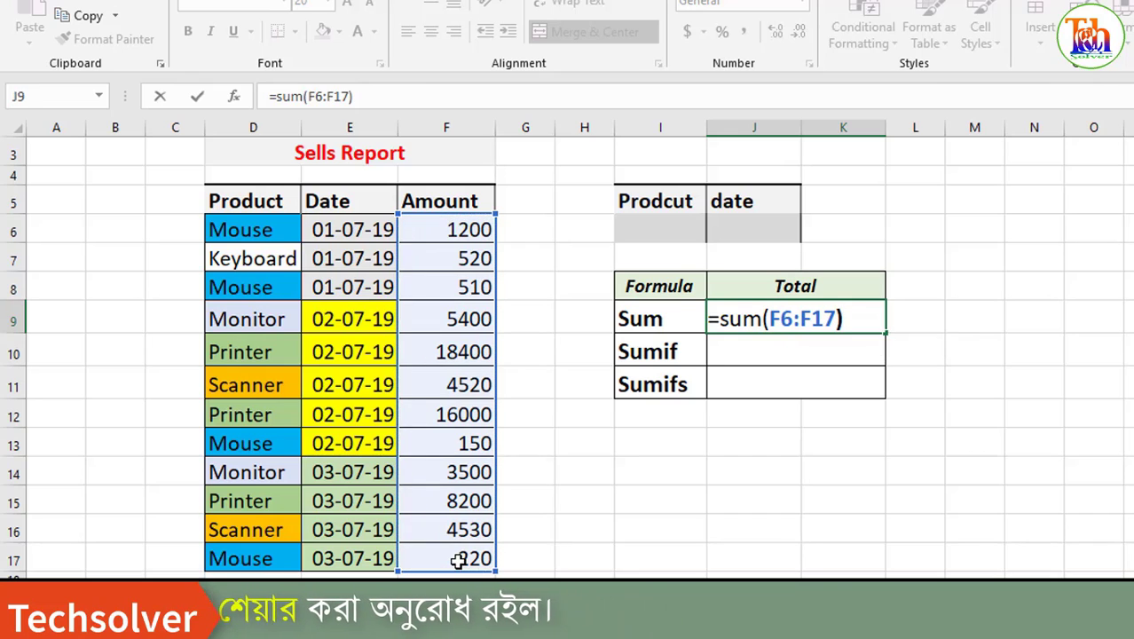
{"action": "key", "text": "Return"}
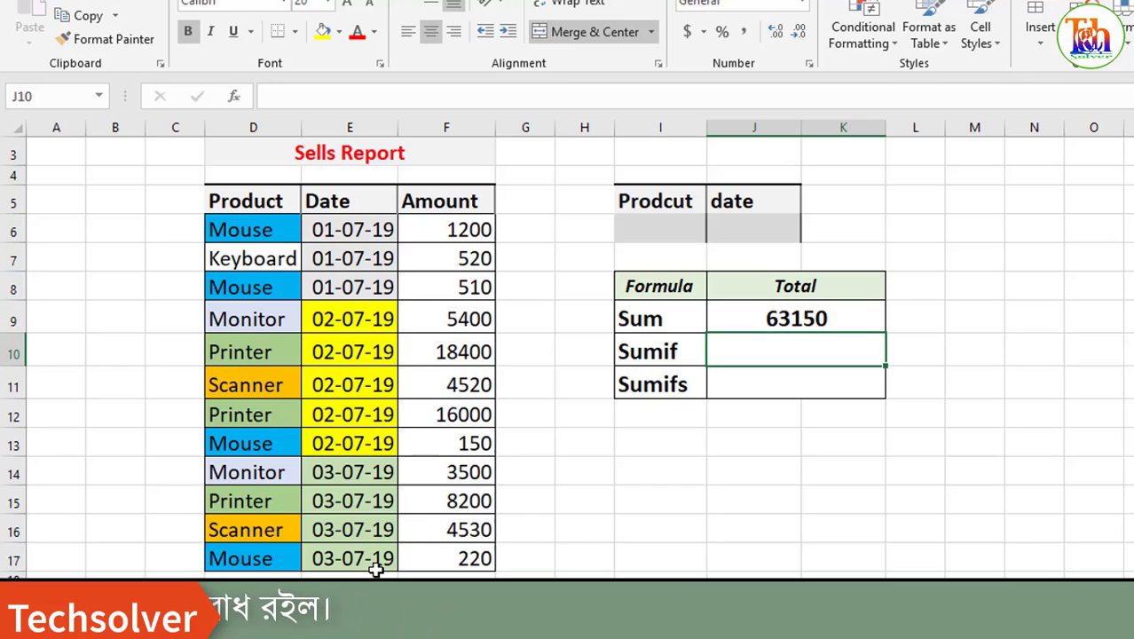
{"action": "left_click", "coordinate": [792, 319]}
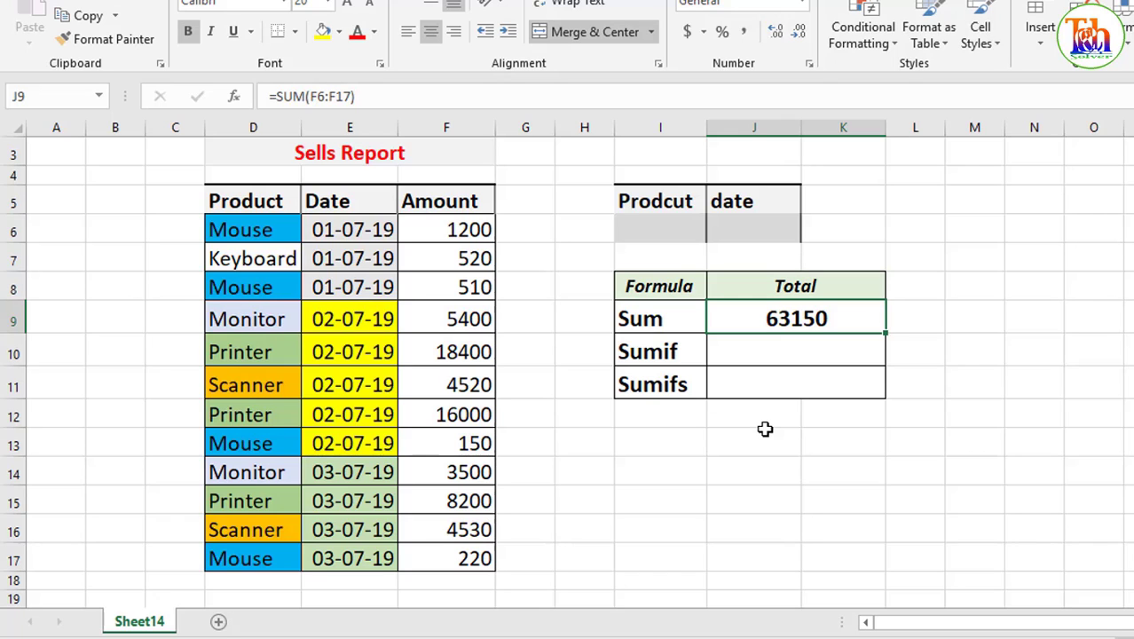
{"action": "left_click_drag", "start_coordinate": [220, 229], "coordinate": [425, 557]}
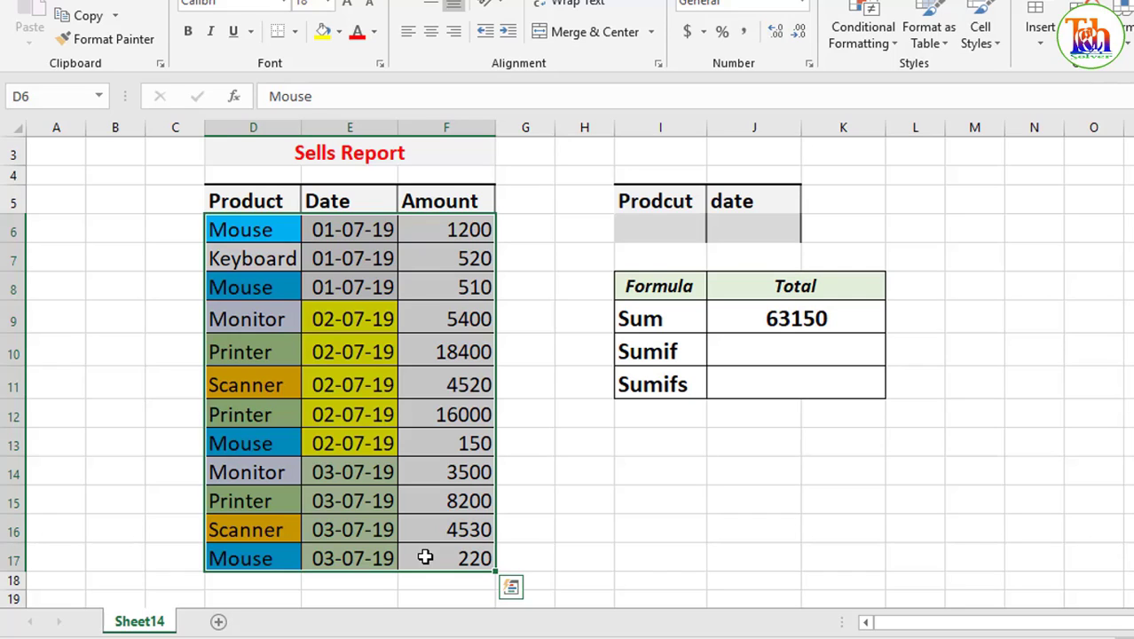
{"action": "left_click", "coordinate": [689, 351]}
{"action": "left_click", "coordinate": [803, 355]}
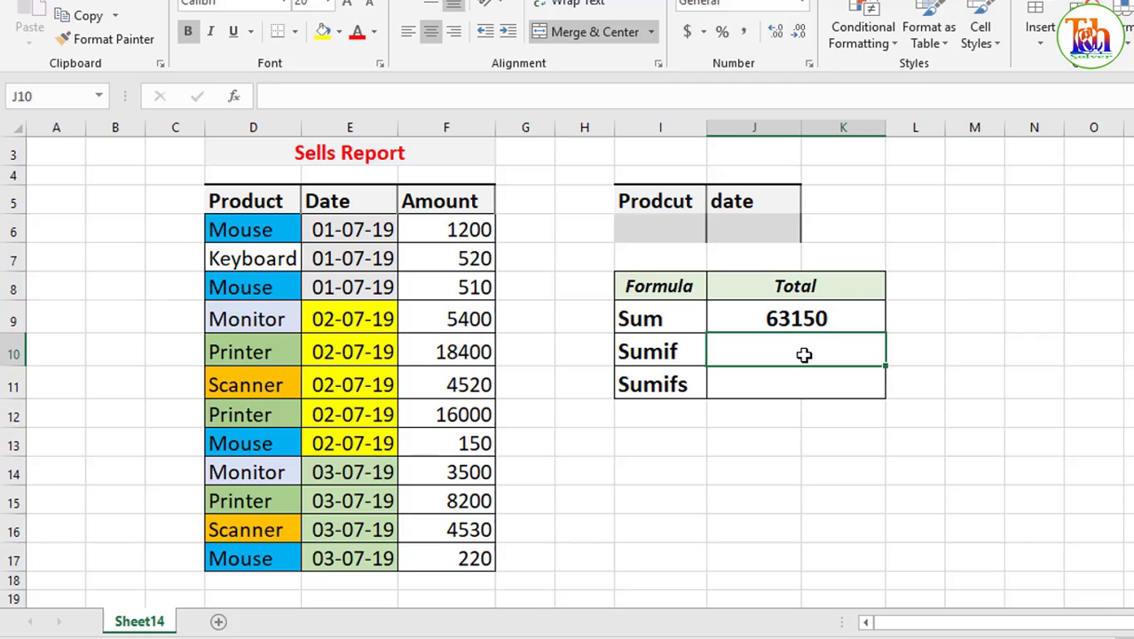
Start =SUMIF( in J10 using D6:F17 as the range argument
{"action": "type", "text": "="}
{"action": "type", "text": "sumi"}
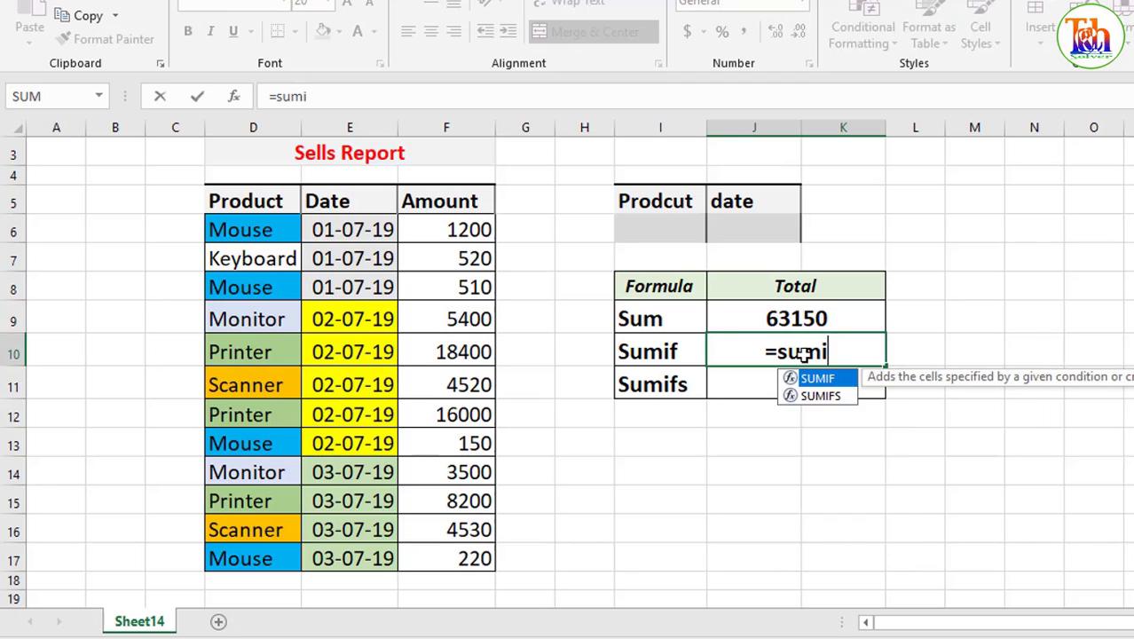
{"action": "type", "text": "f("}
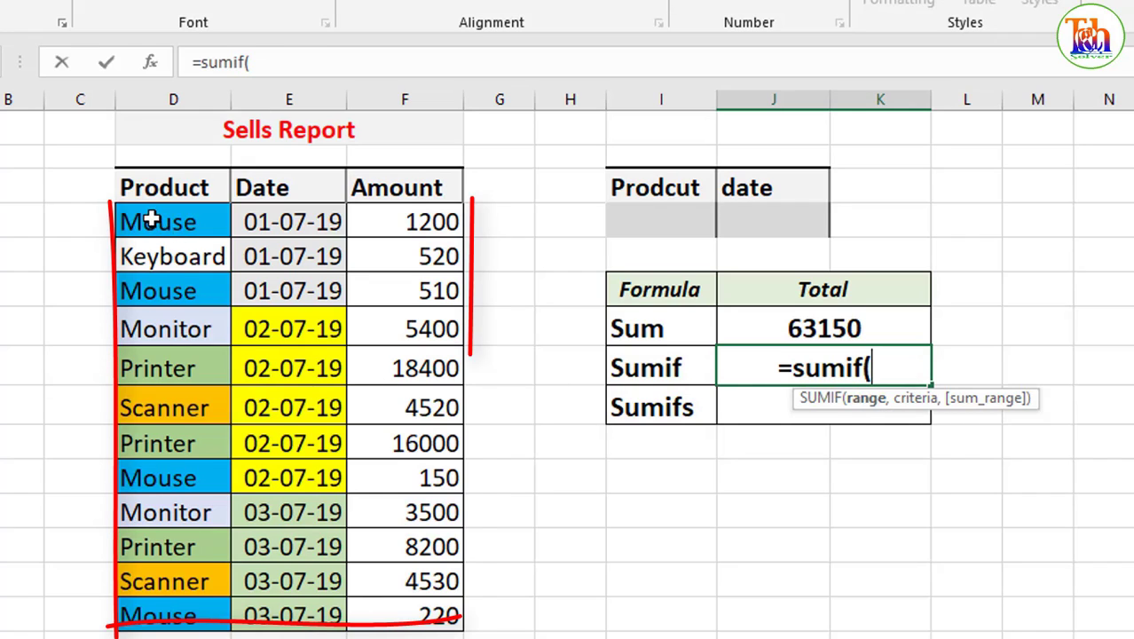
{"action": "left_click_drag", "start_coordinate": [155, 222], "coordinate": [411, 616]}
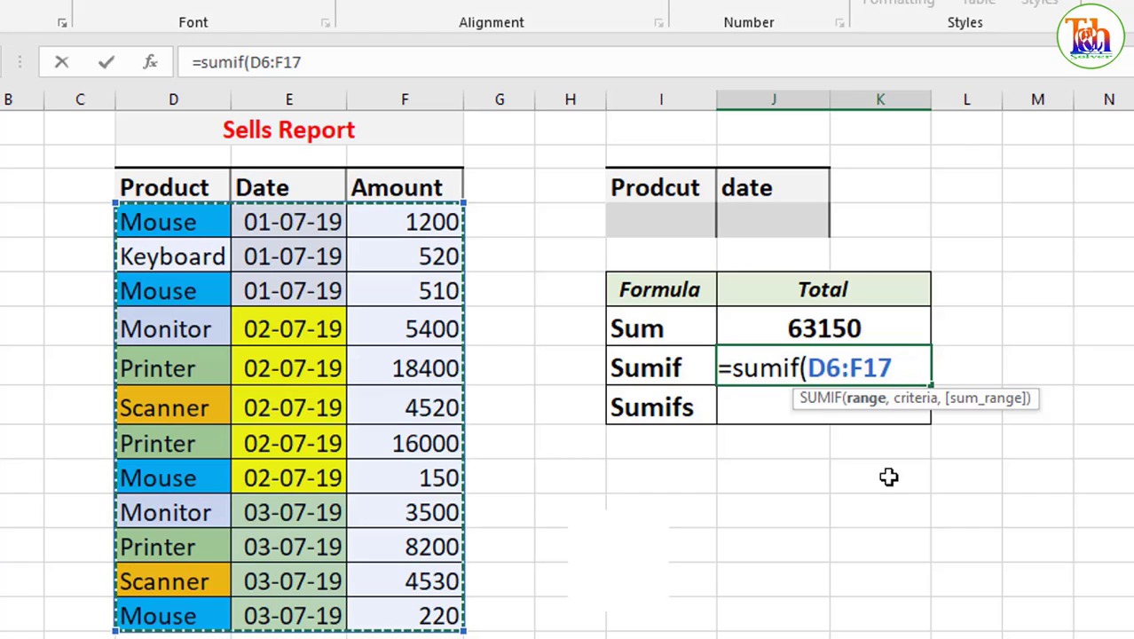
{"action": "type", "text": ","}
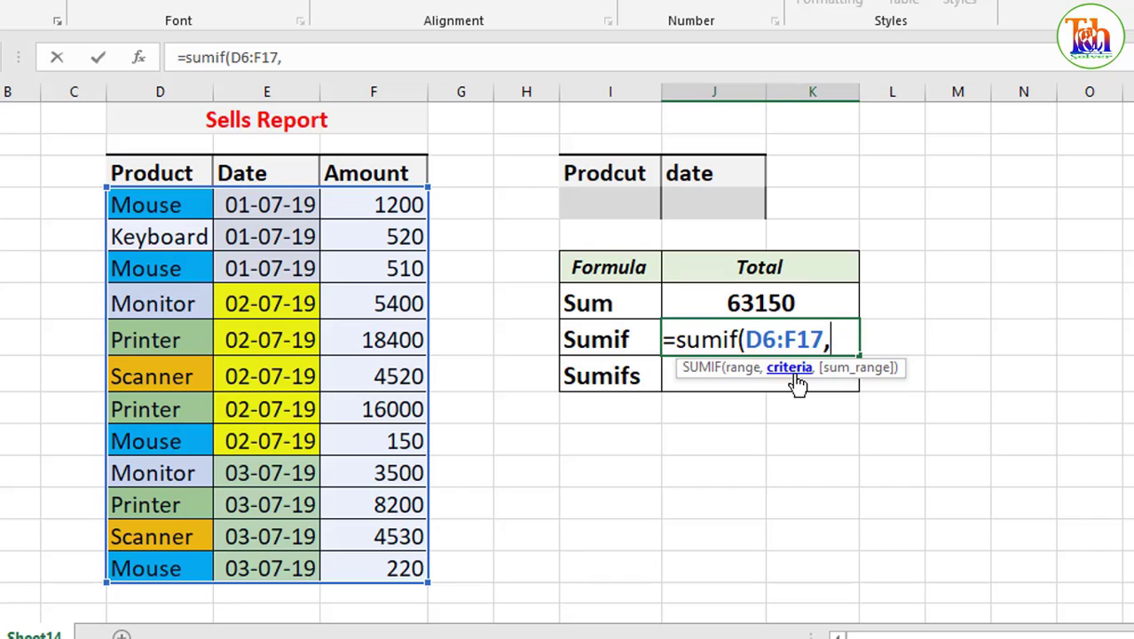
Complete the SUMIF with criterion "Mouse" and sum range F6:F17, showing 2080
{"action": "type", "text": "\""}
{"action": "type", "text": "Mou"}
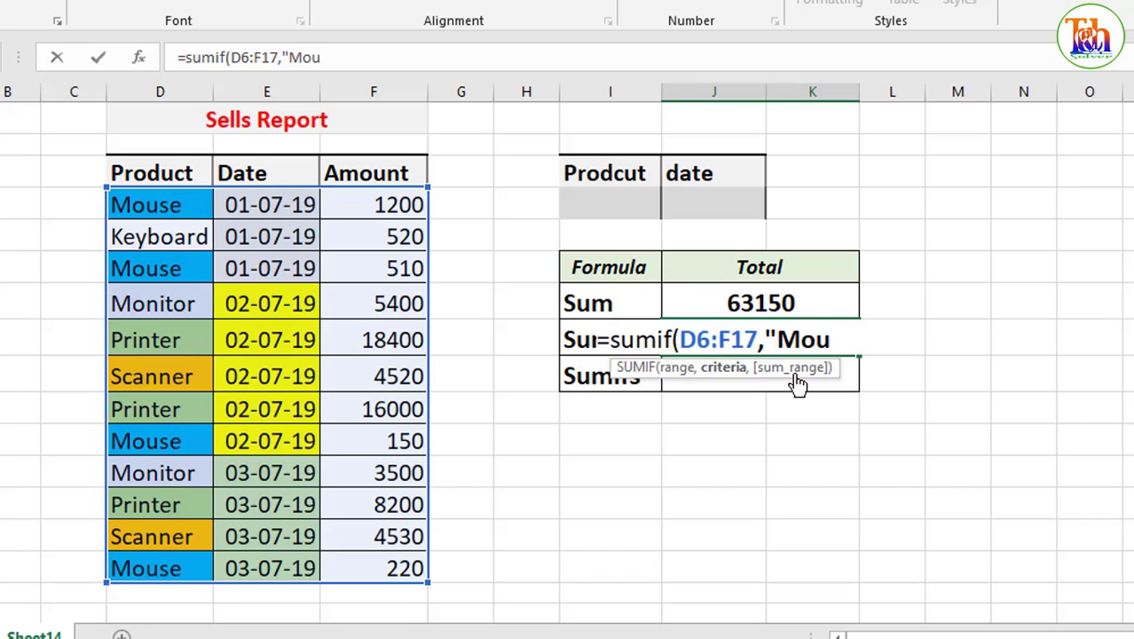
{"action": "type", "text": "se"}
{"action": "type", "text": "\""}
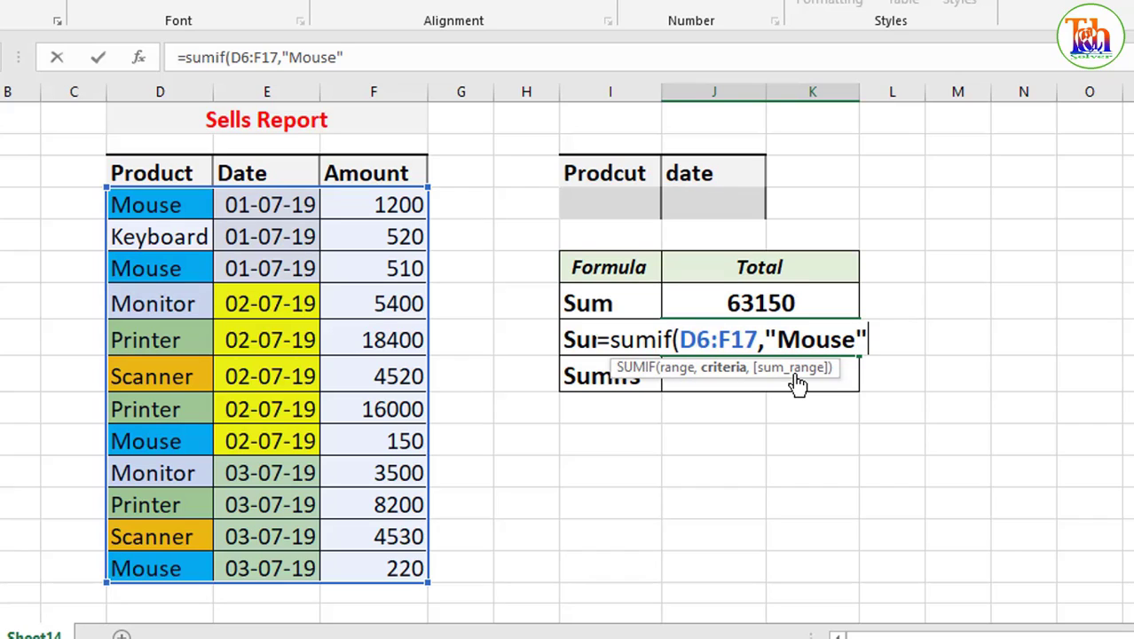
{"action": "type", "text": ","}
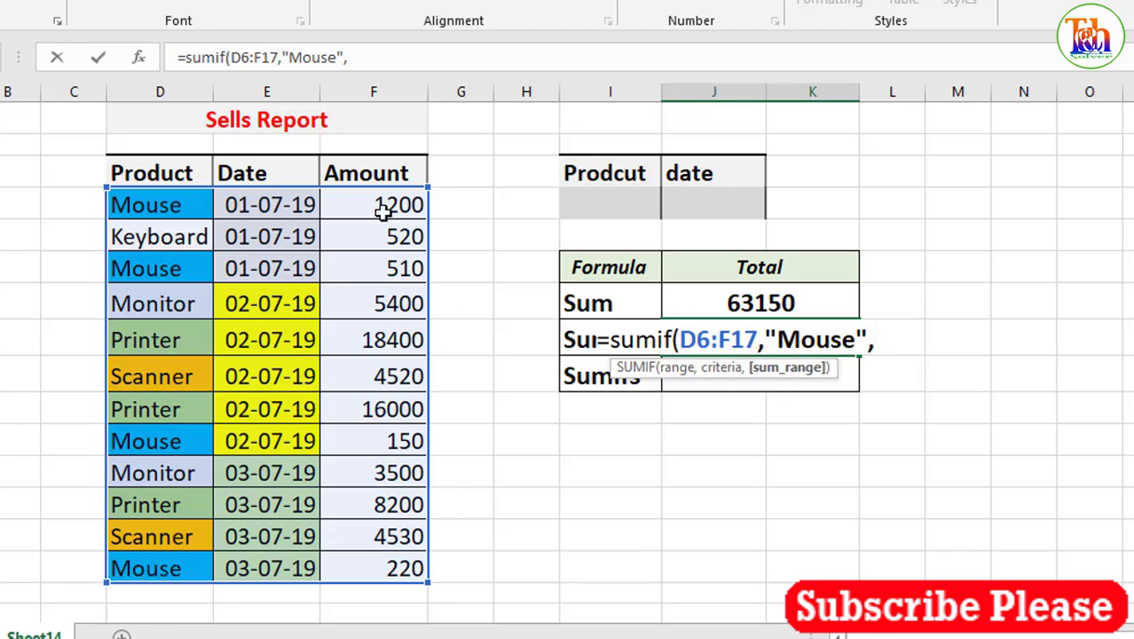
{"action": "left_click_drag", "start_coordinate": [366, 209], "coordinate": [354, 569]}
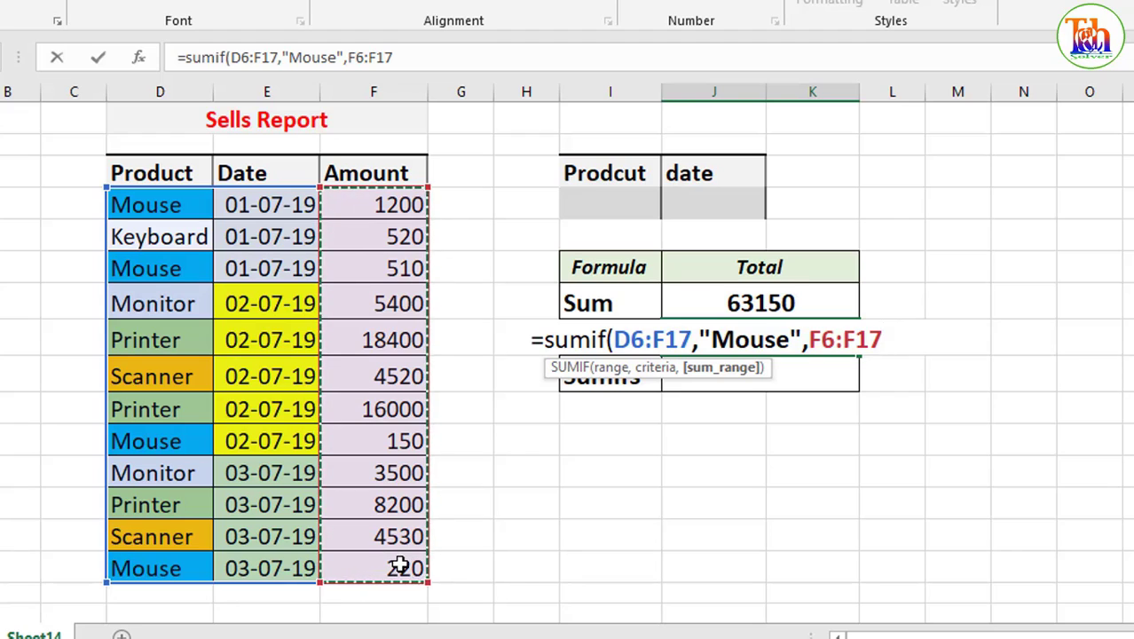
{"action": "type", "text": ")"}
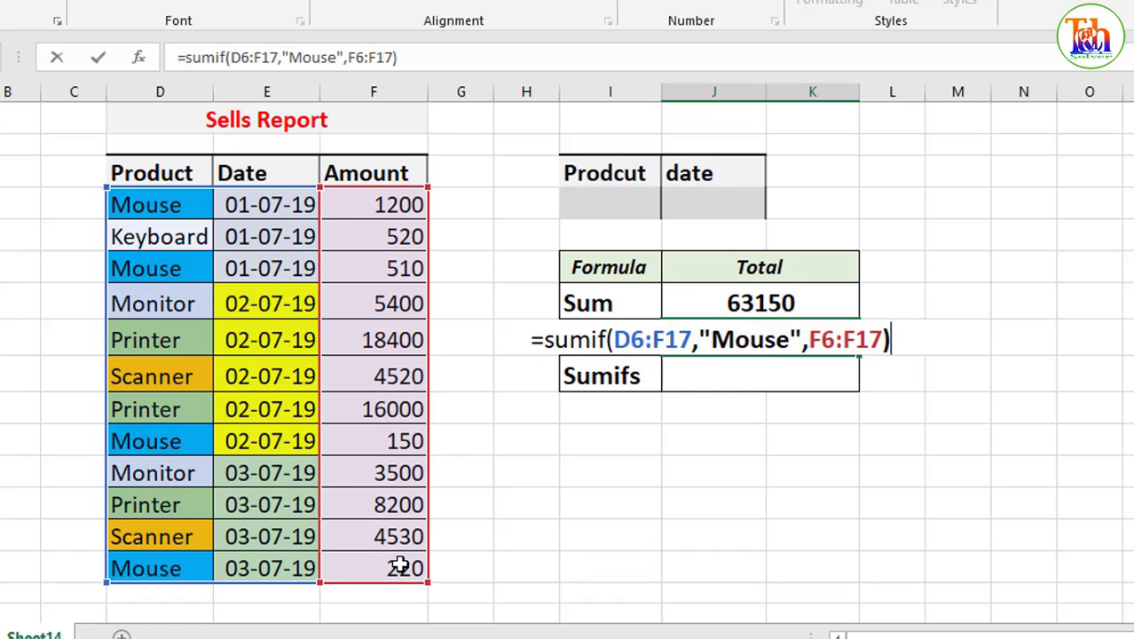
{"action": "key", "text": "Return"}
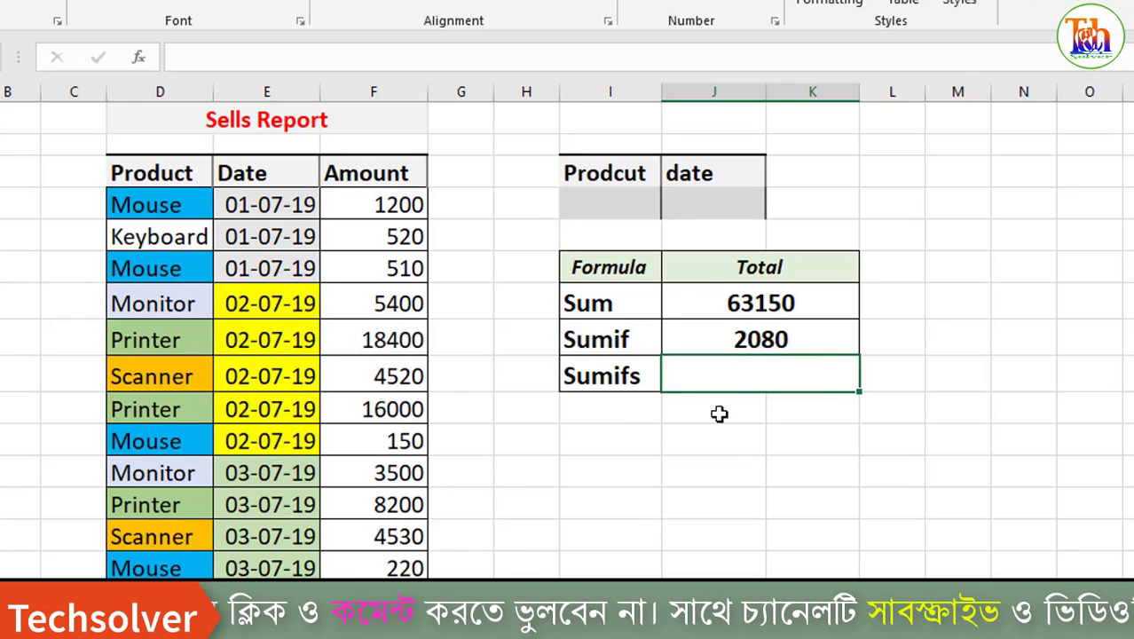
{"action": "left_click", "coordinate": [793, 340]}
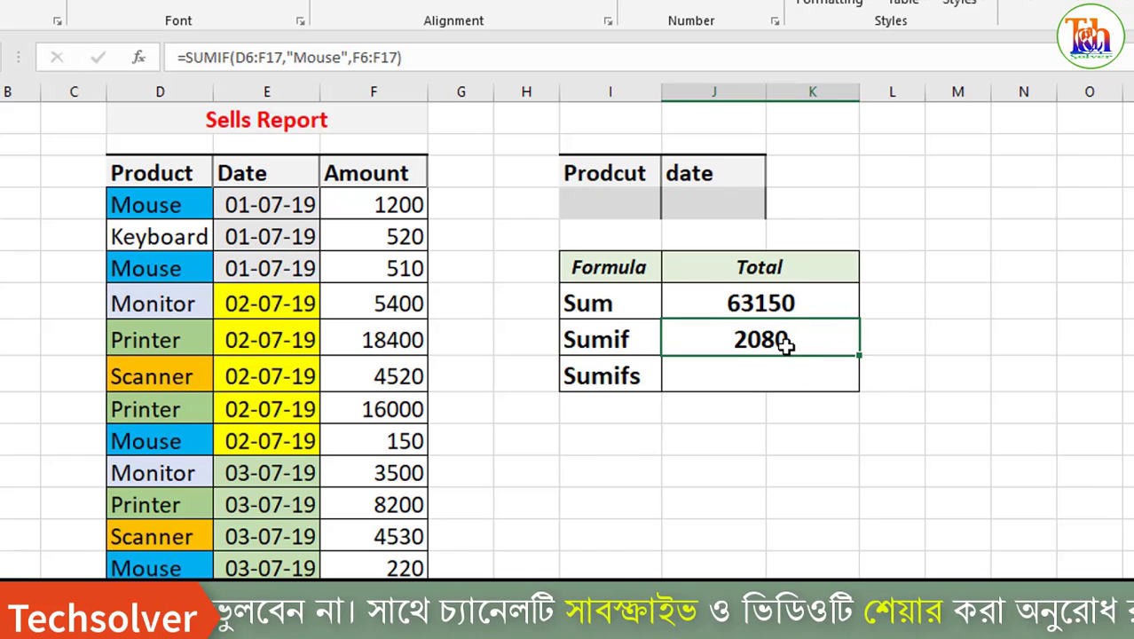
{"action": "left_click", "coordinate": [362, 200]}
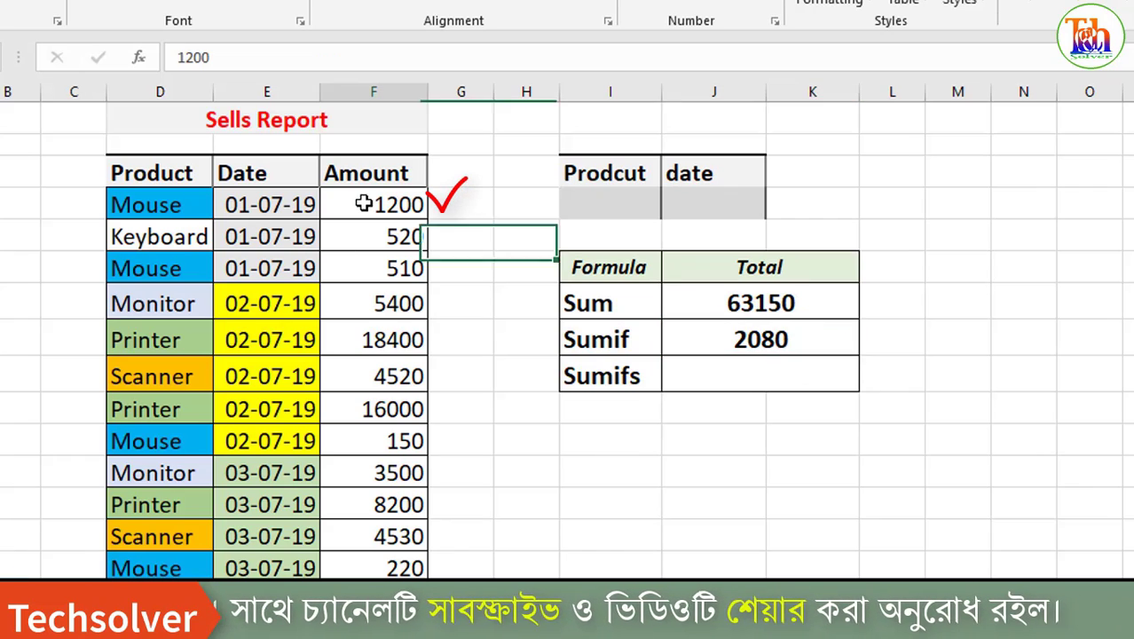
{"action": "left_click", "coordinate": [376, 272]}
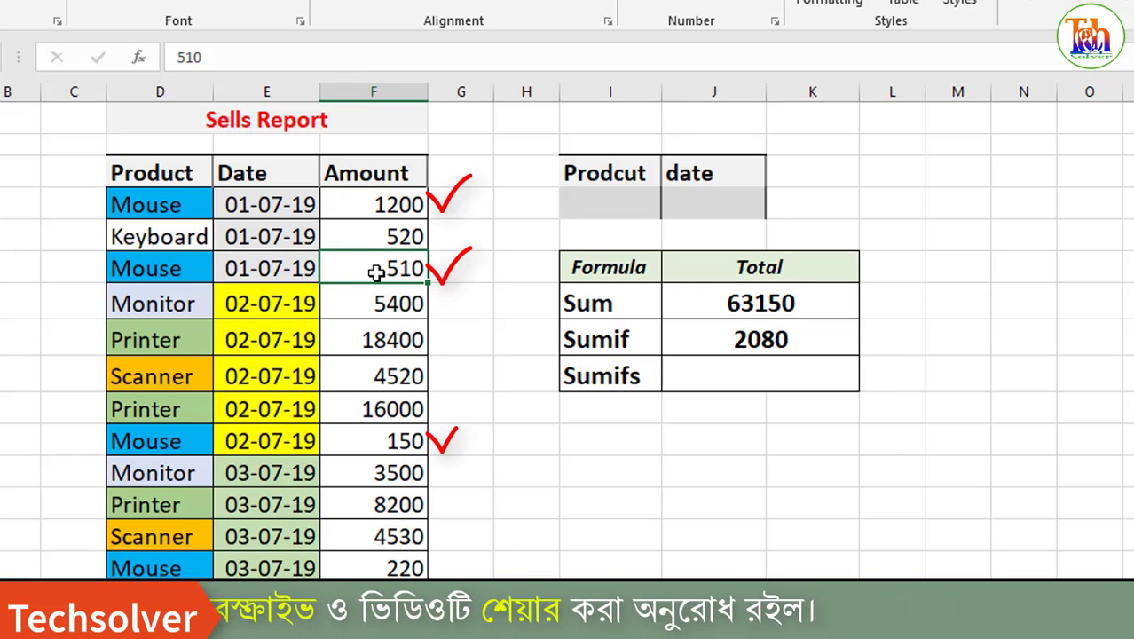
{"action": "left_click", "coordinate": [385, 444]}
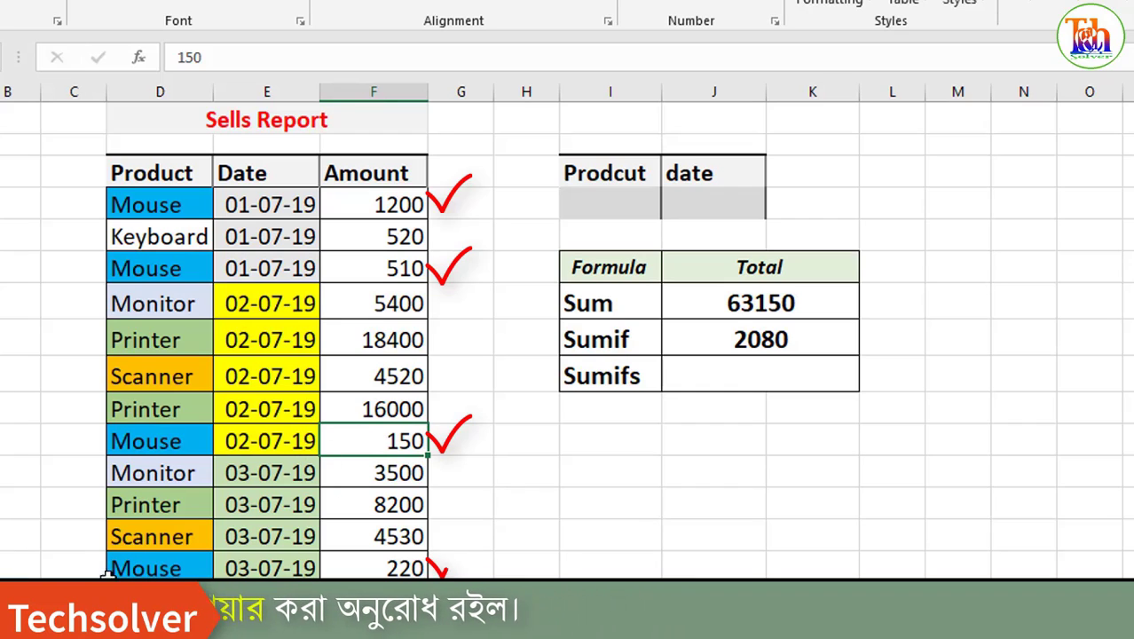
{"action": "left_click", "coordinate": [381, 572]}
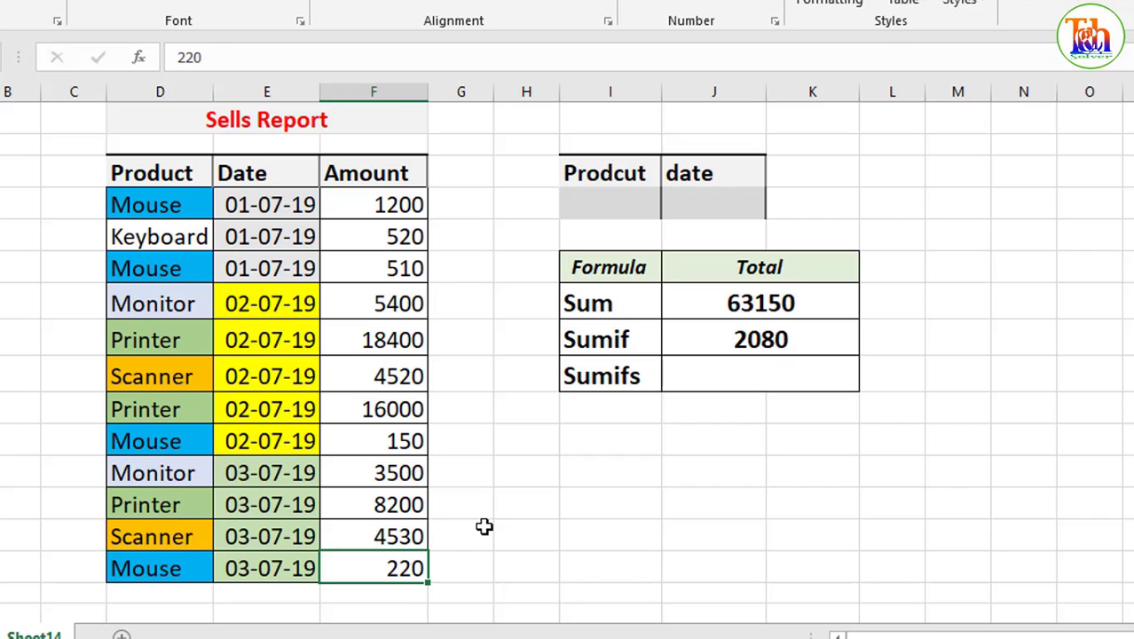
{"action": "mouse_move", "coordinate": [608, 340]}
{"action": "left_mouse_down"}
{"action": "mouse_move", "coordinate": [786, 355]}
{"action": "mouse_move", "coordinate": [786, 344]}
{"action": "left_mouse_up"}
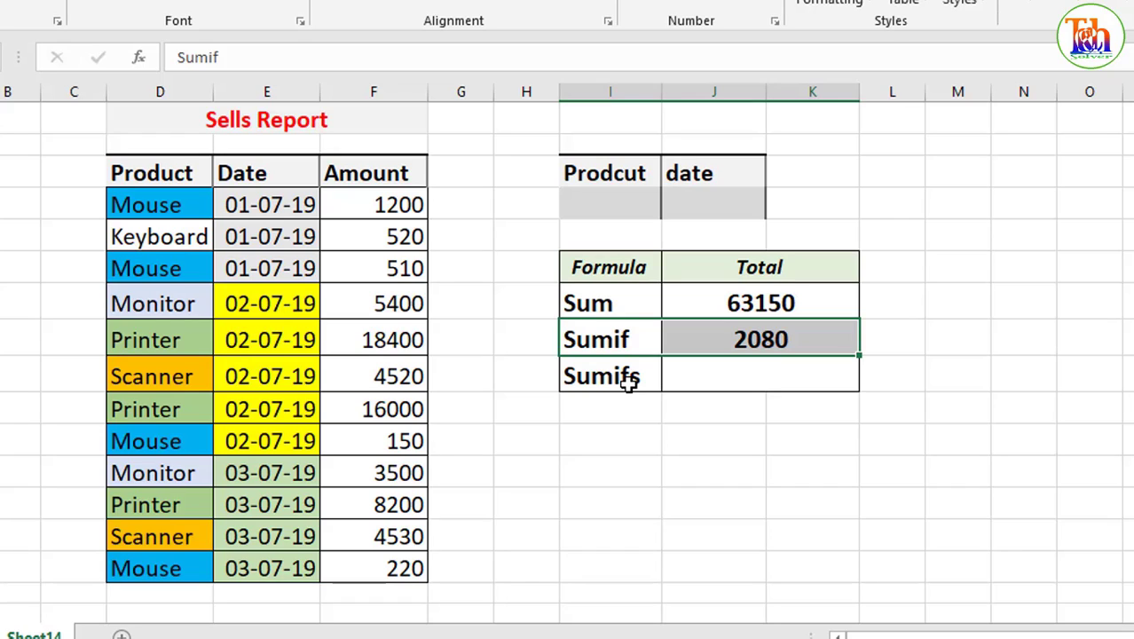
{"action": "left_click", "coordinate": [628, 380]}
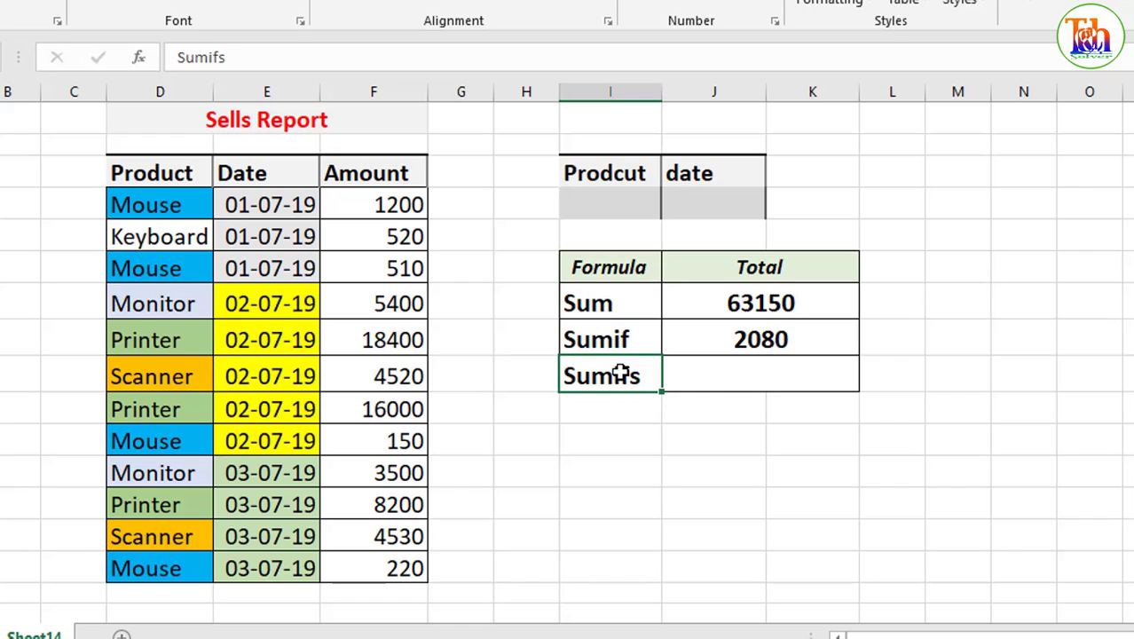
{"action": "left_click", "coordinate": [707, 376]}
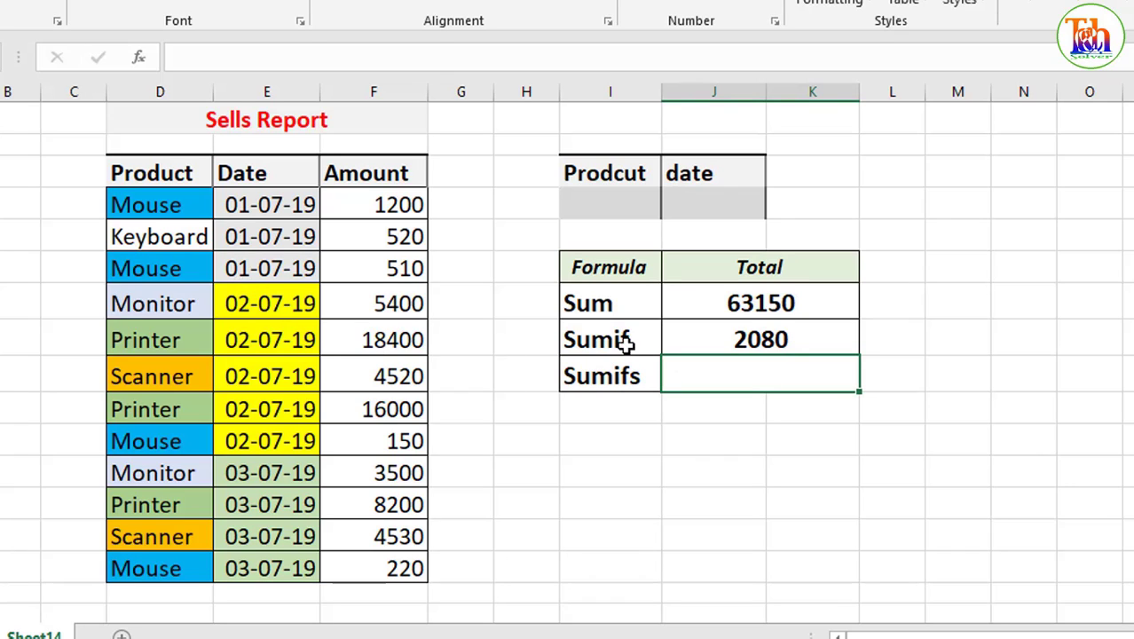
{"action": "left_click_drag", "start_coordinate": [152, 206], "coordinate": [380, 570]}
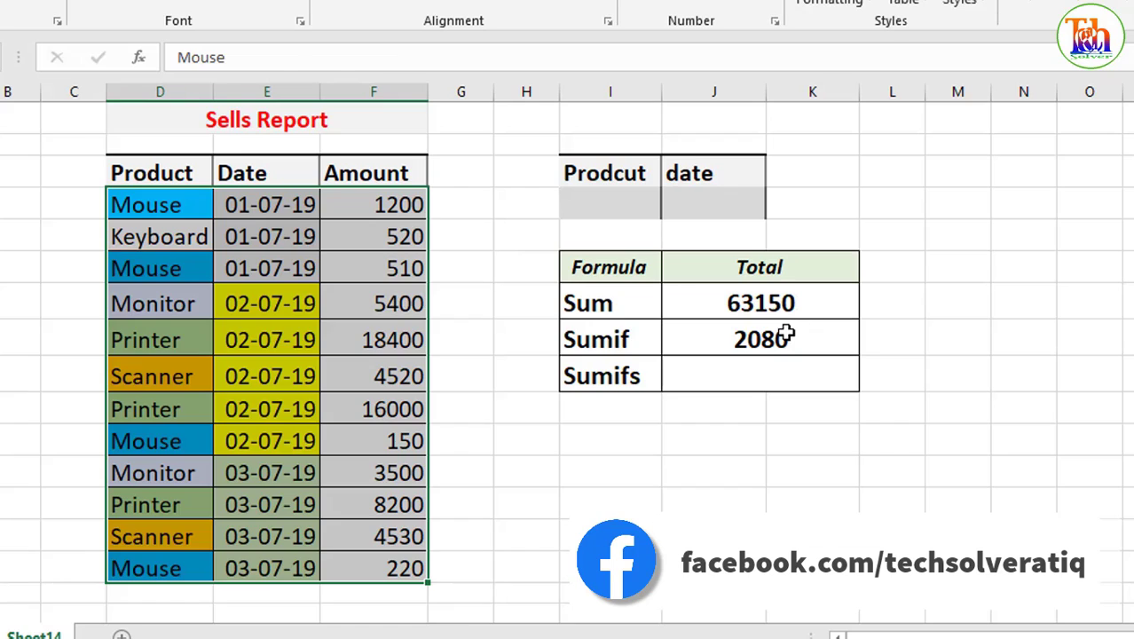
{"action": "left_click", "coordinate": [786, 335]}
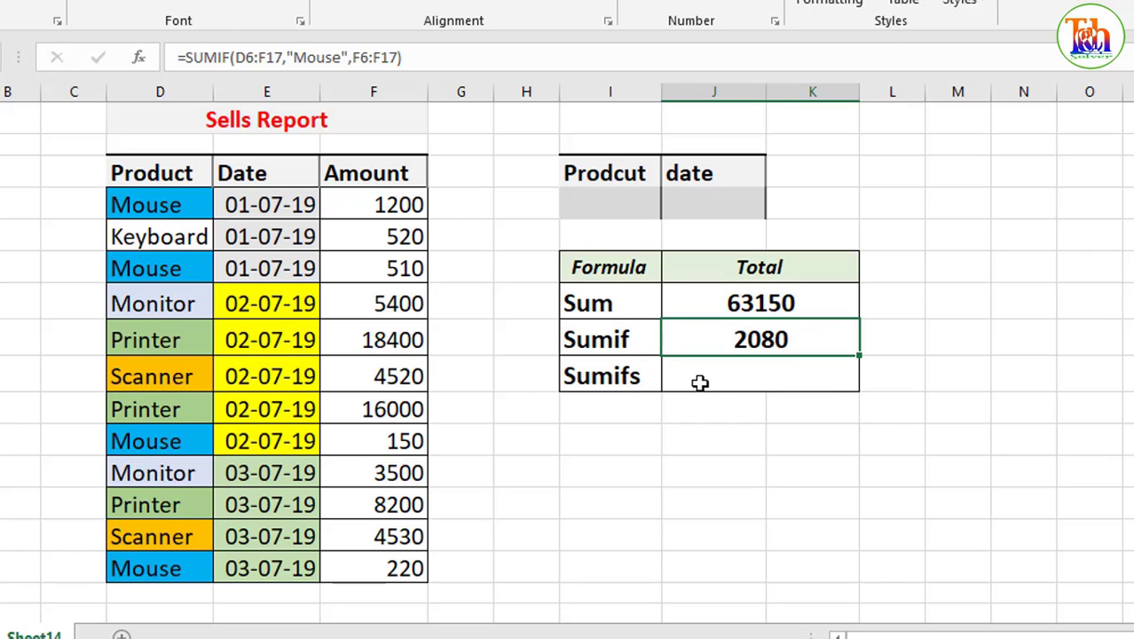
Begin =SUMIFS( in the Sumifs total cell with F6:F17 as the sum range
{"action": "left_click", "coordinate": [699, 378]}
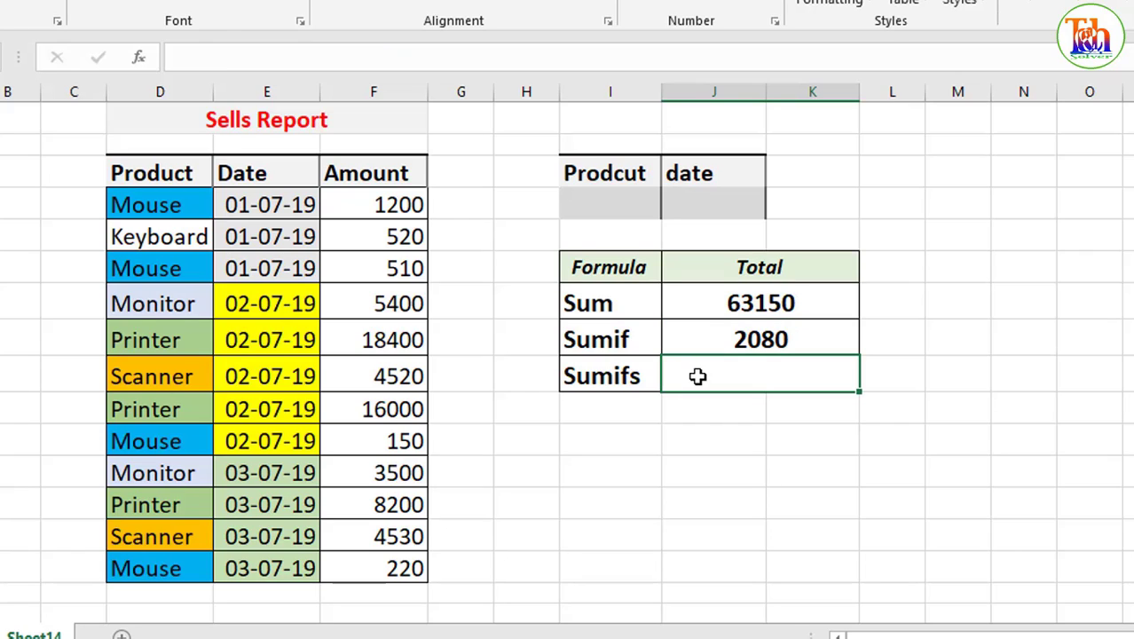
{"action": "type", "text": "="}
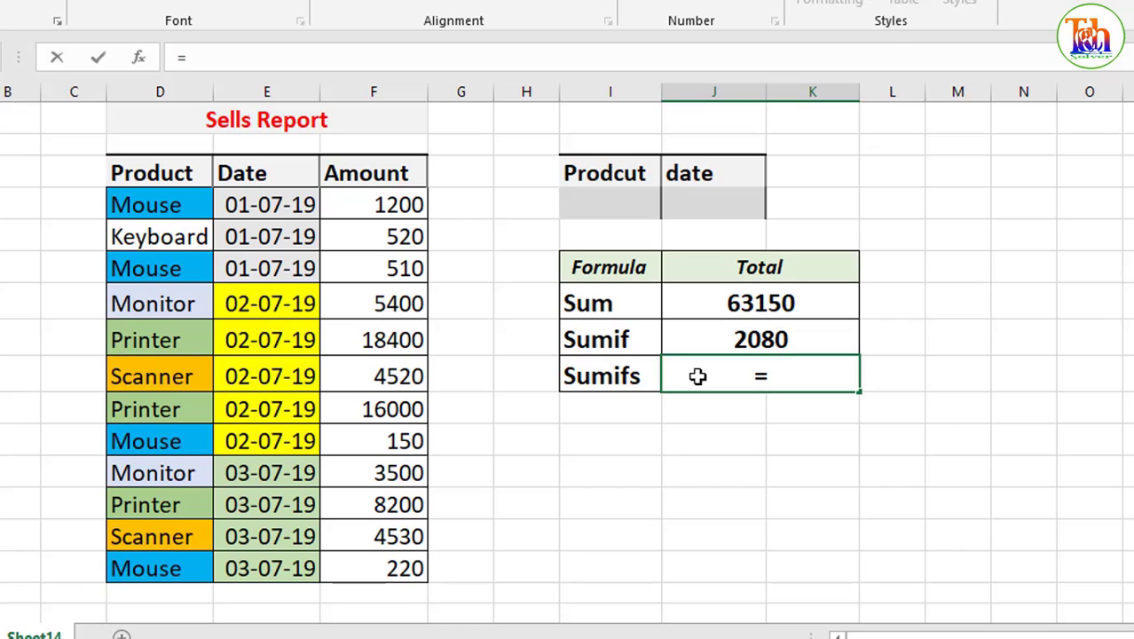
{"action": "type", "text": "sumif"}
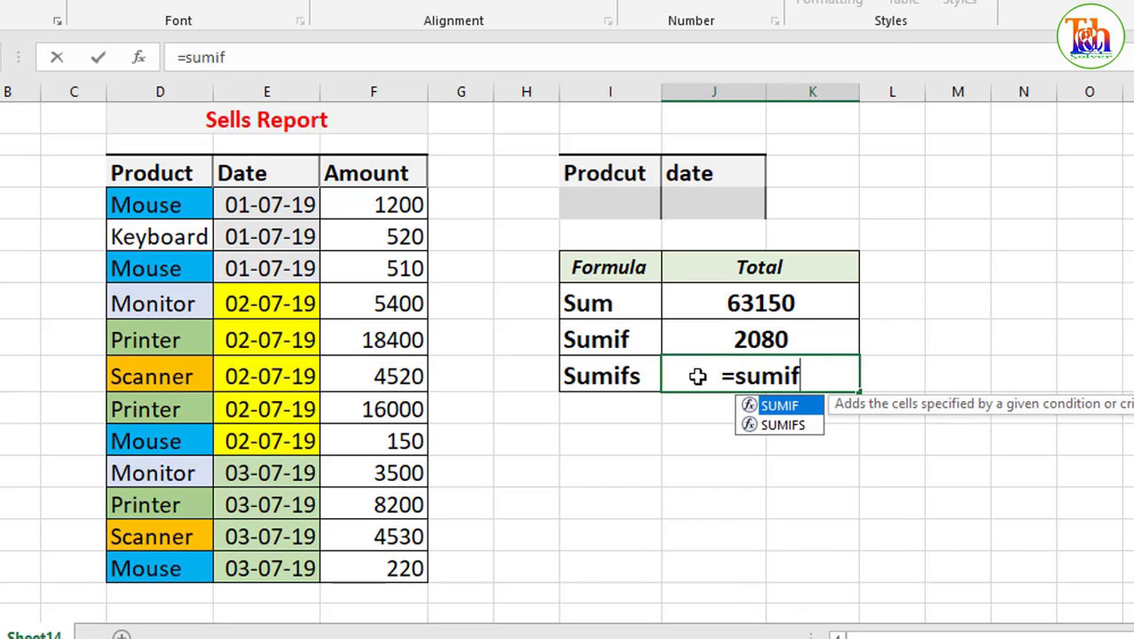
{"action": "type", "text": "s("}
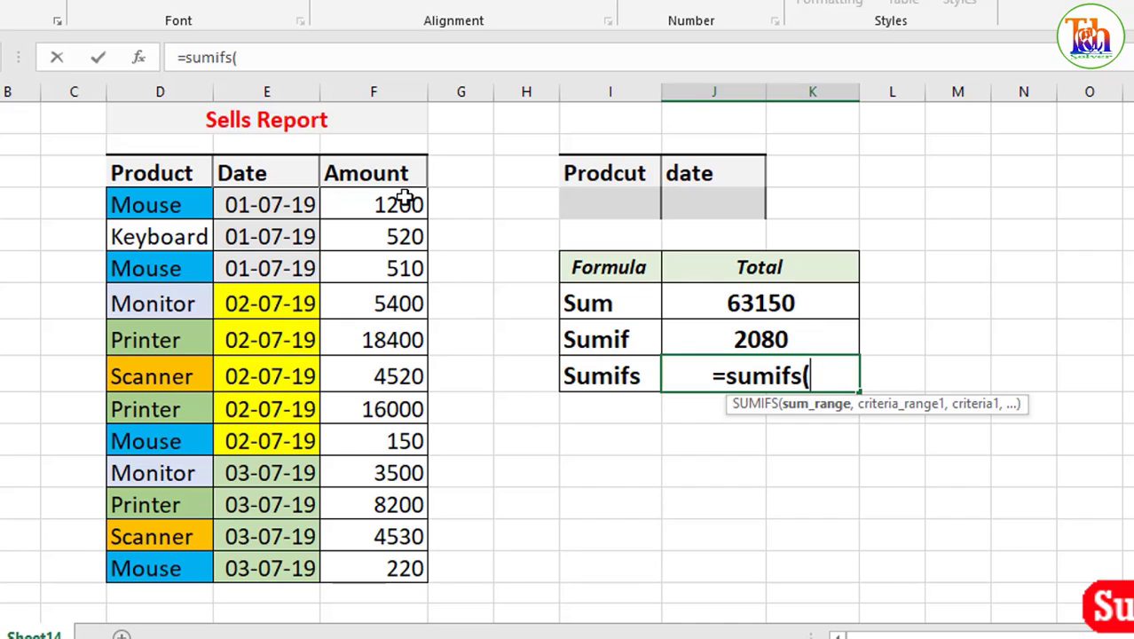
{"action": "left_click_drag", "start_coordinate": [404, 200], "coordinate": [396, 265]}
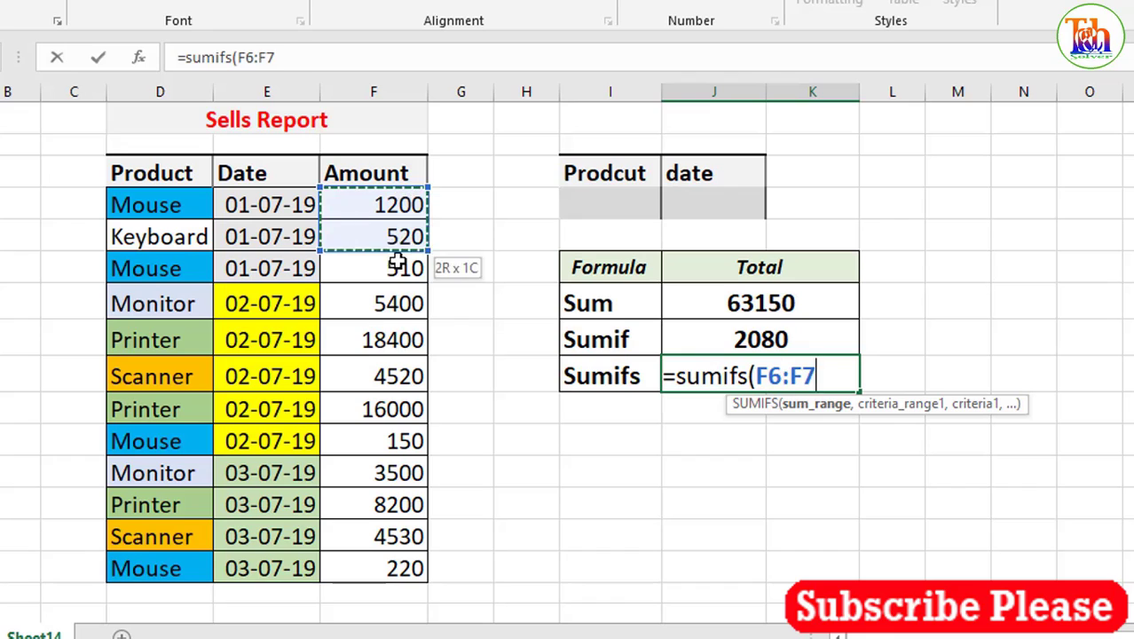
{"action": "left_click_drag", "start_coordinate": [397, 265], "coordinate": [397, 569]}
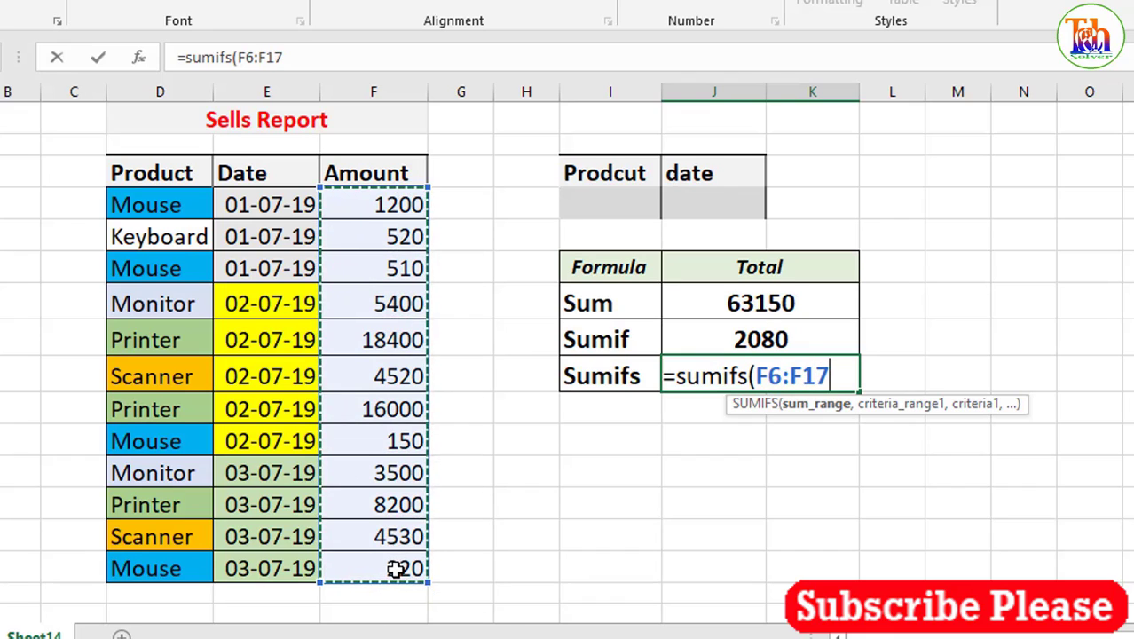
{"action": "type", "text": ","}
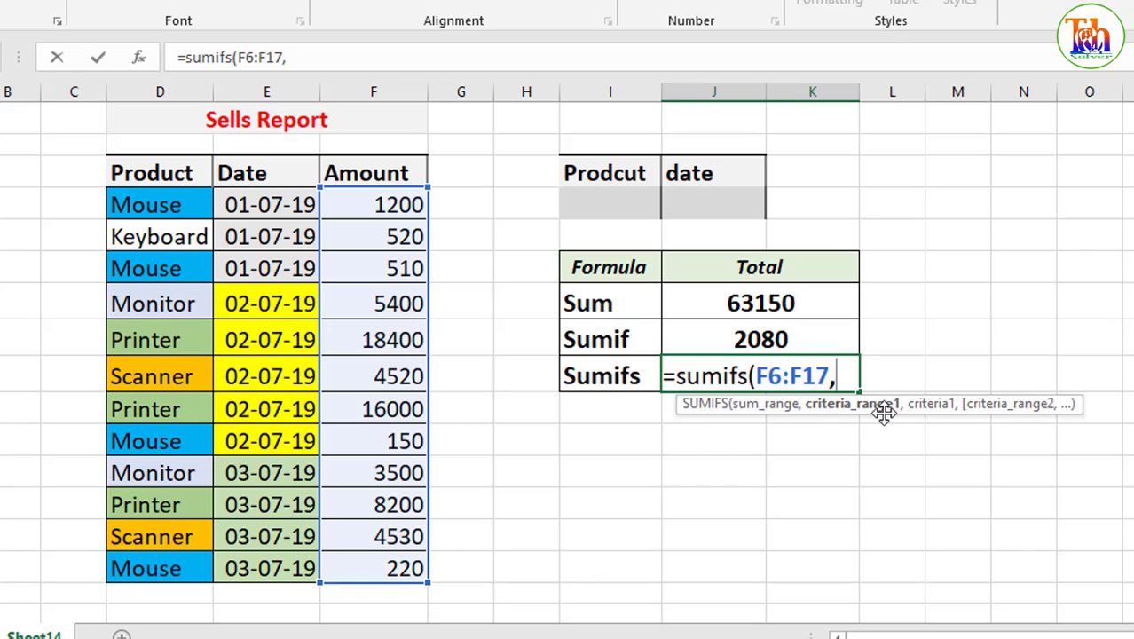
Add Product range D6:D17 with criterion "Keyboard" to the SUMIFS formula
{"action": "left_click", "coordinate": [164, 205]}
{"action": "left_click_drag", "start_coordinate": [164, 205], "coordinate": [144, 567]}
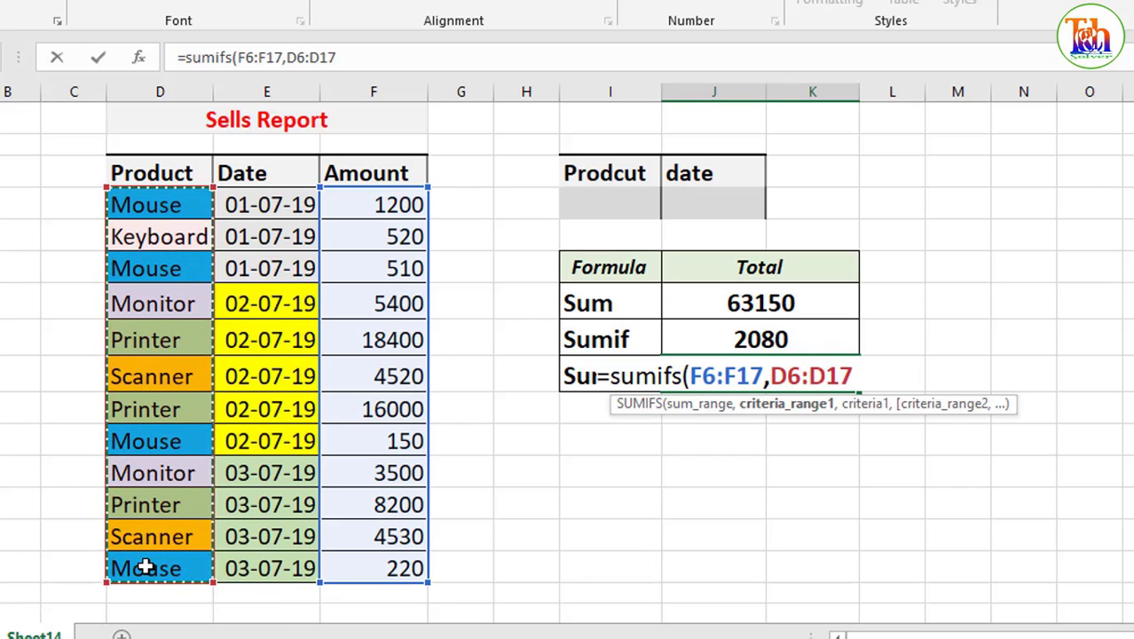
{"action": "type", "text": ","}
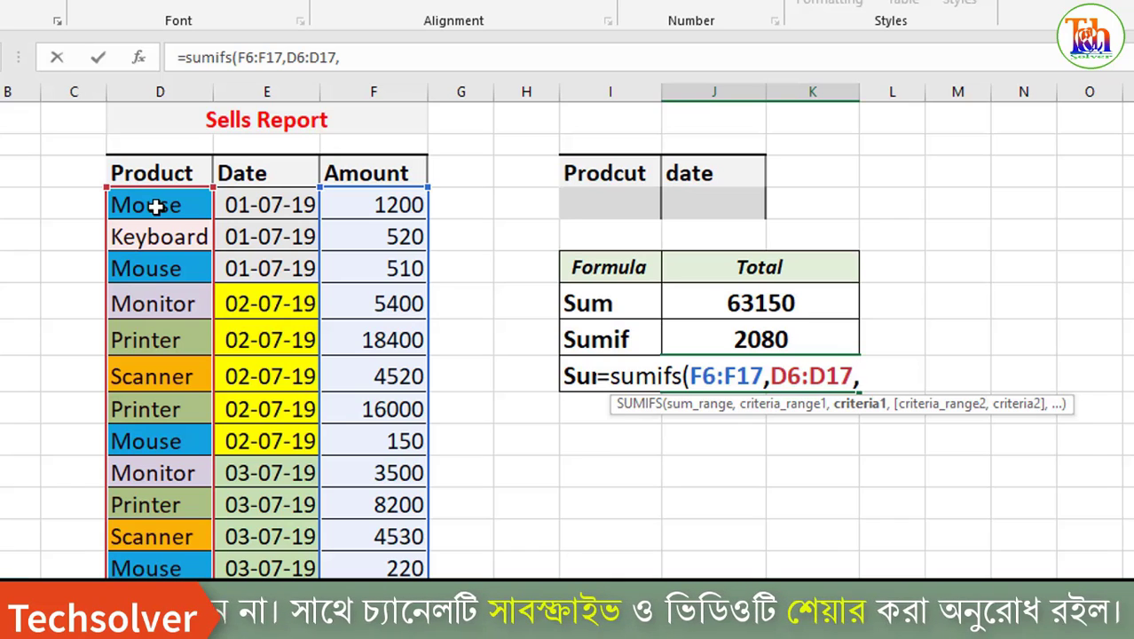
{"action": "type", "text": "\""}
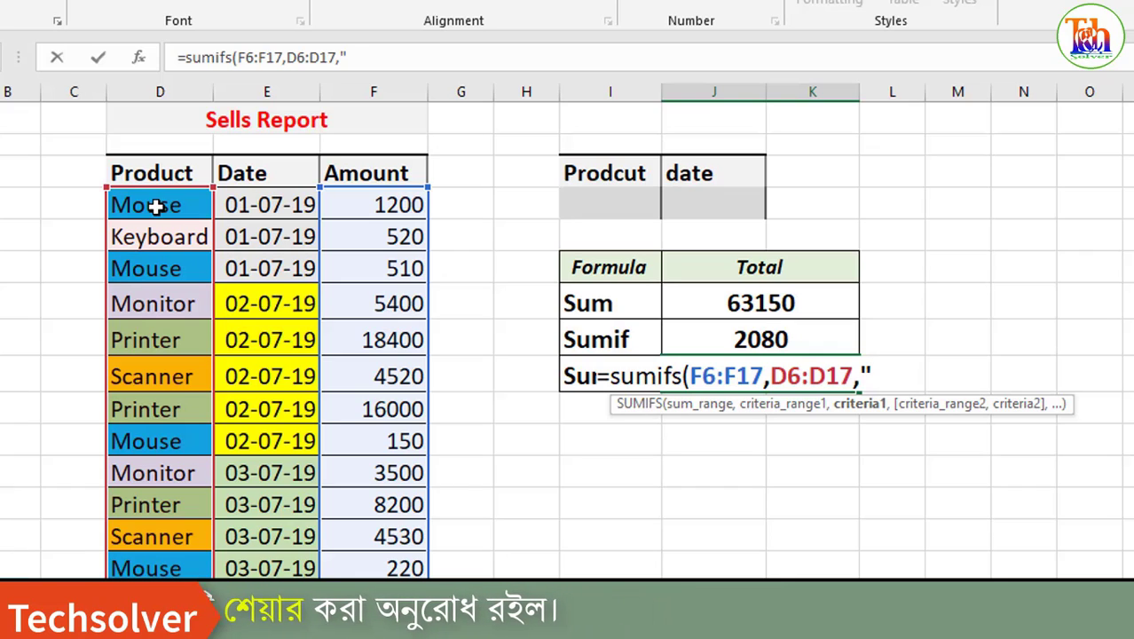
{"action": "type", "text": "Keybo"}
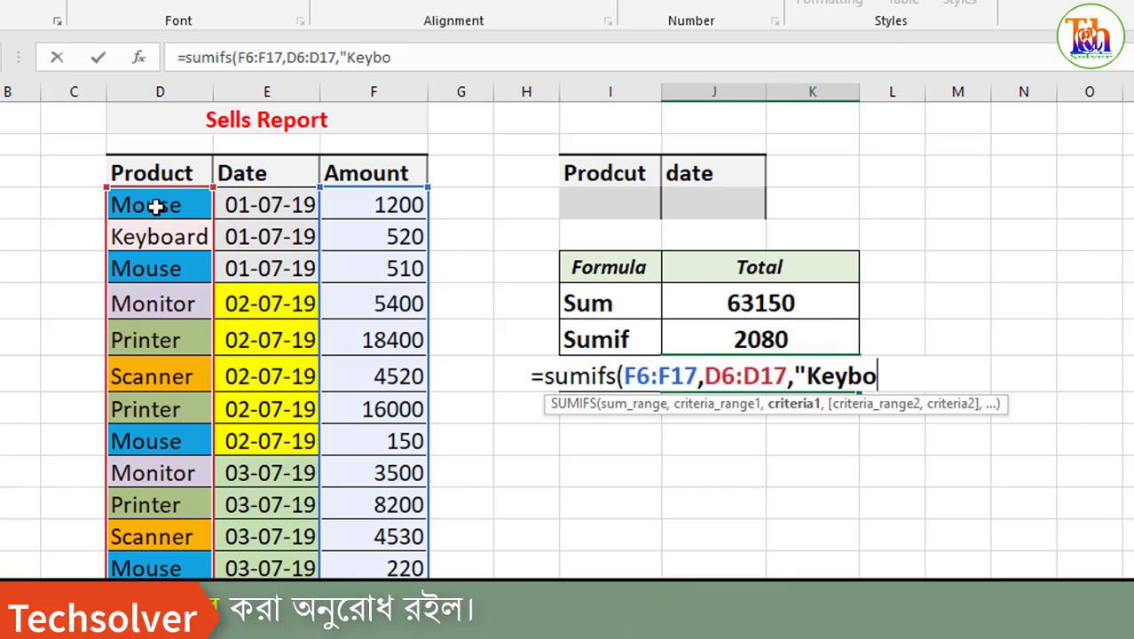
{"action": "type", "text": "ard"}
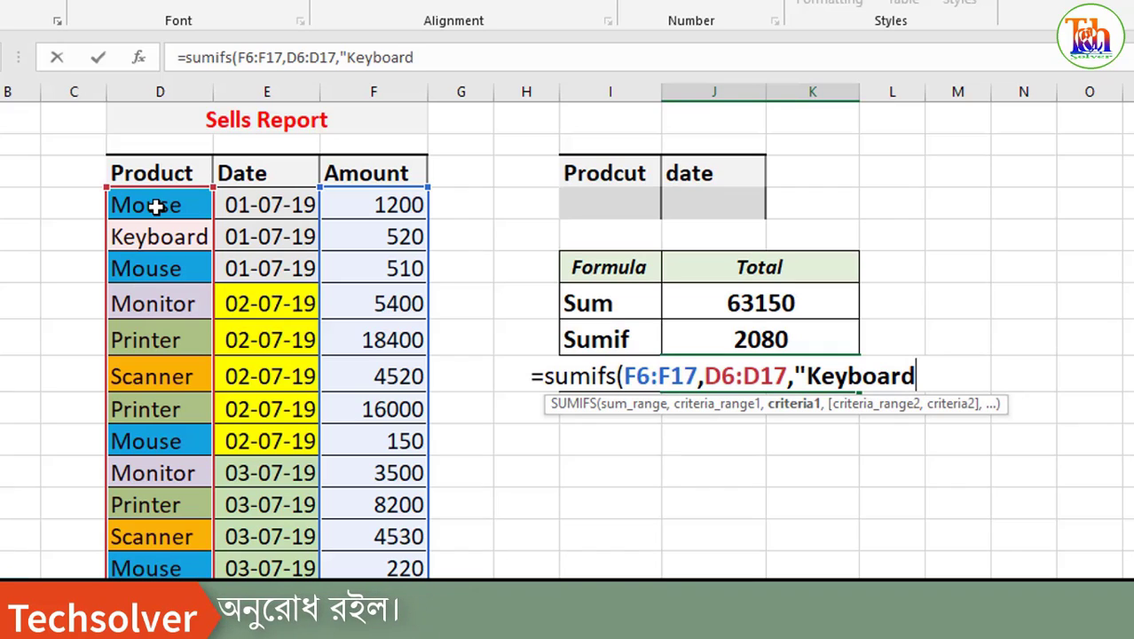
{"action": "type", "text": "\","}
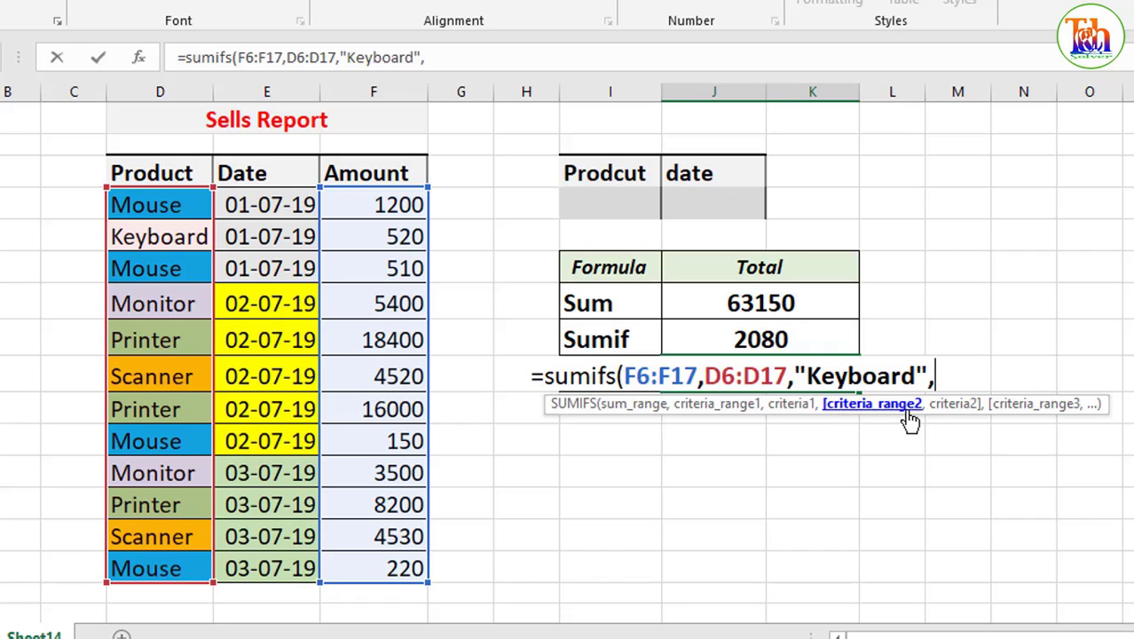
Add Date range E6:E17 with criterion "01-07-19", dropping the extra trailing comma
{"action": "left_click_drag", "start_coordinate": [271, 200], "coordinate": [268, 569]}
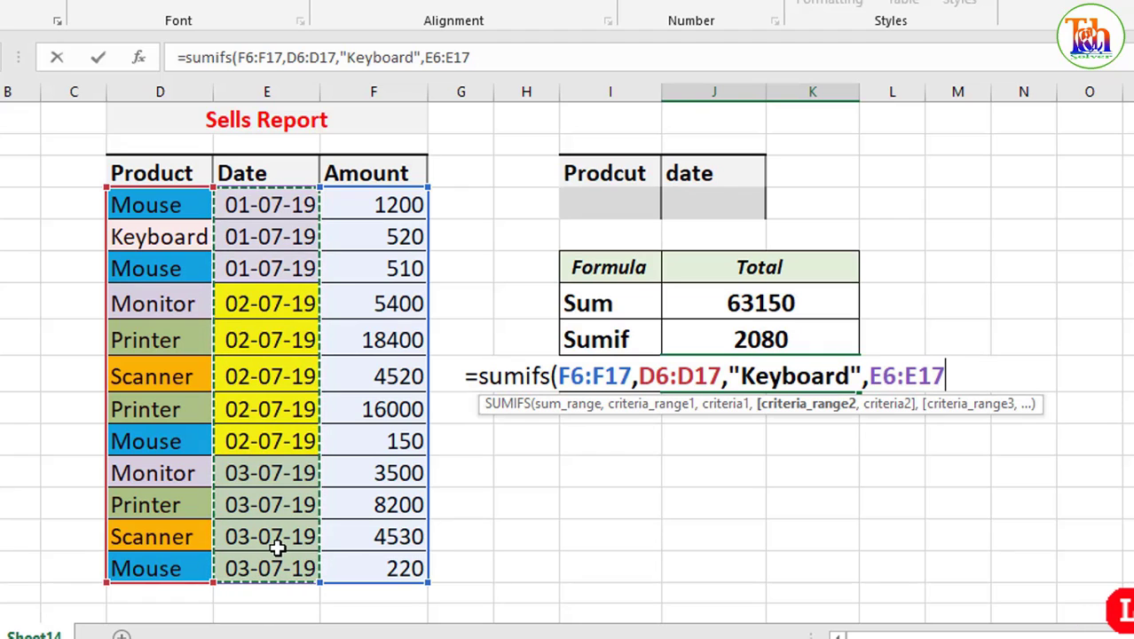
{"action": "type", "text": ","}
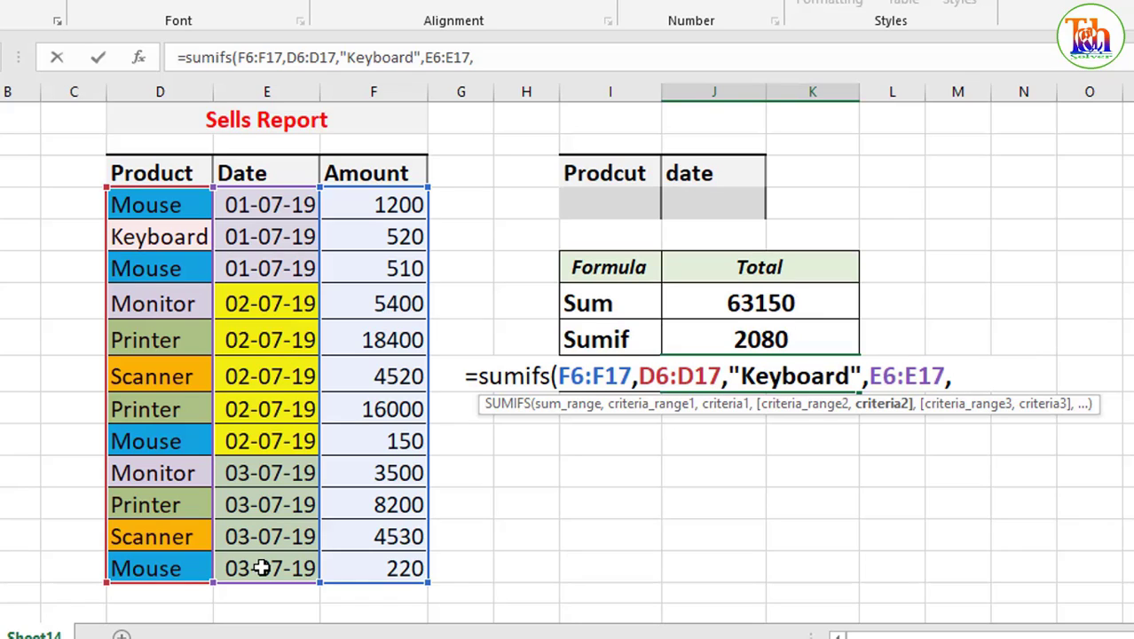
{"action": "type", "text": "\""}
{"action": "type", "text": "01-07"}
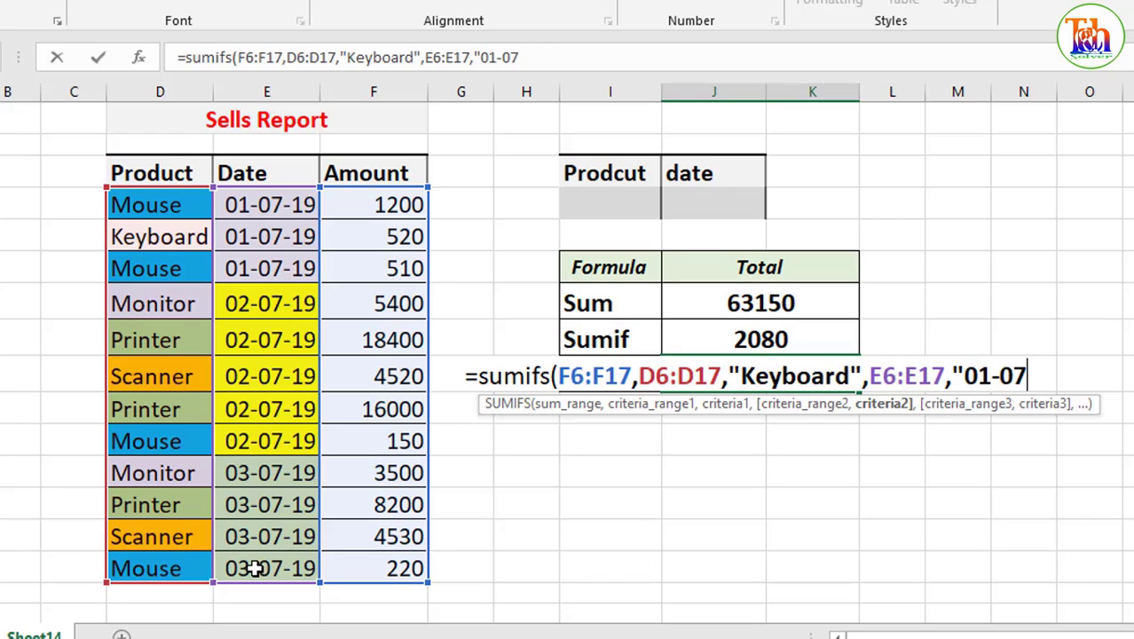
{"action": "type", "text": "-19\""}
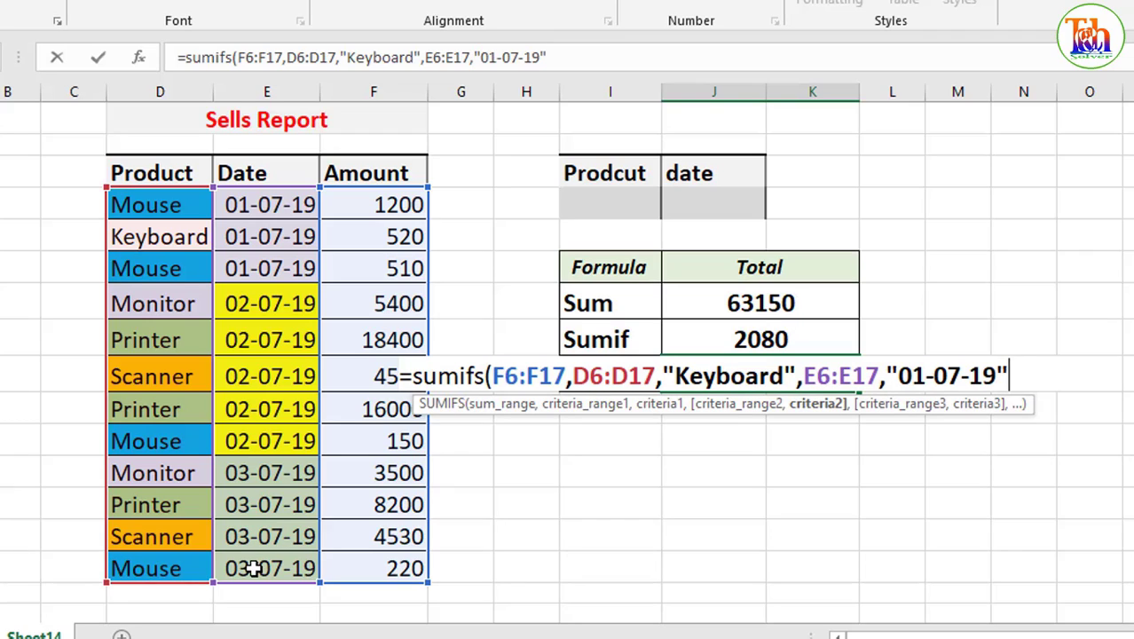
{"action": "type", "text": ","}
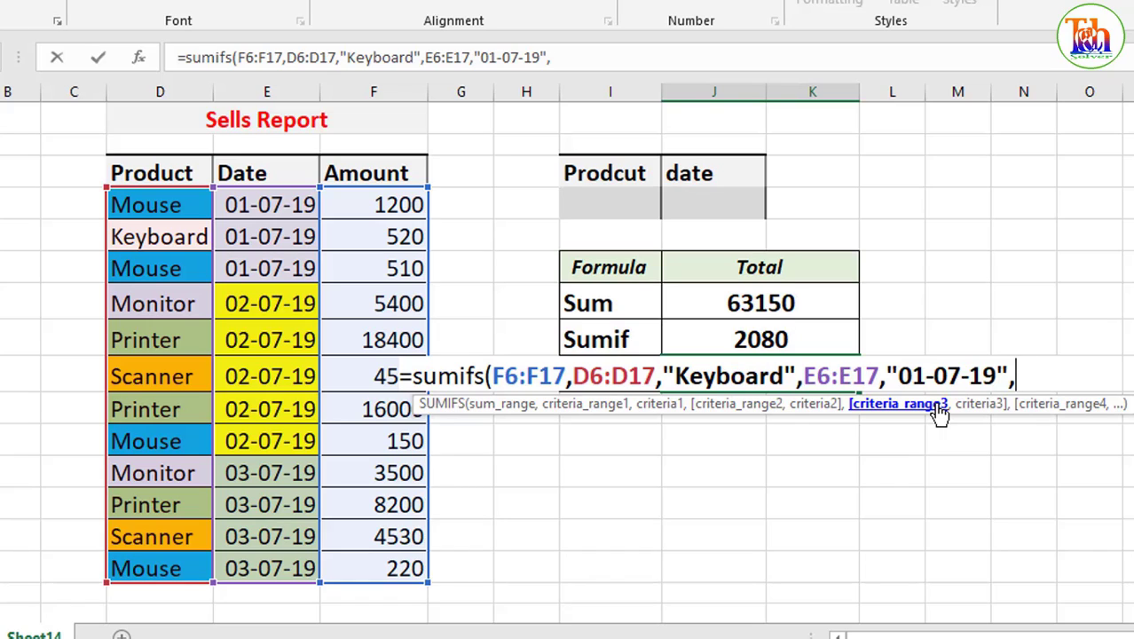
{"action": "key", "text": "BackSpace"}
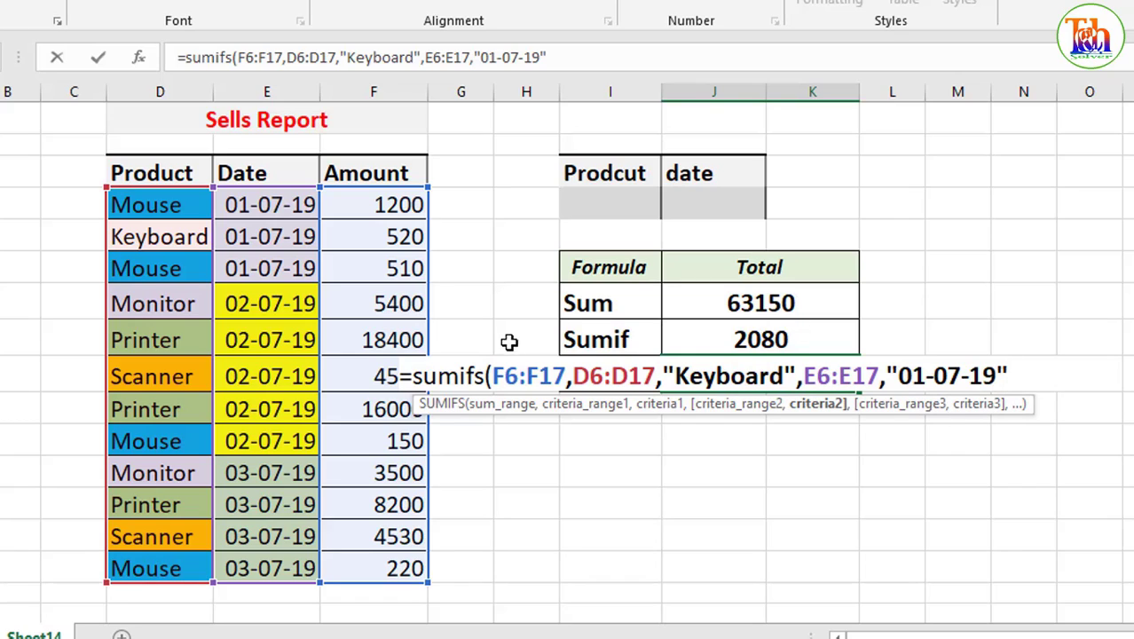
Review the SUMIFS arguments, then close and enter the formula, showing 520
{"action": "left_click_drag", "start_coordinate": [565, 379], "coordinate": [493, 379]}
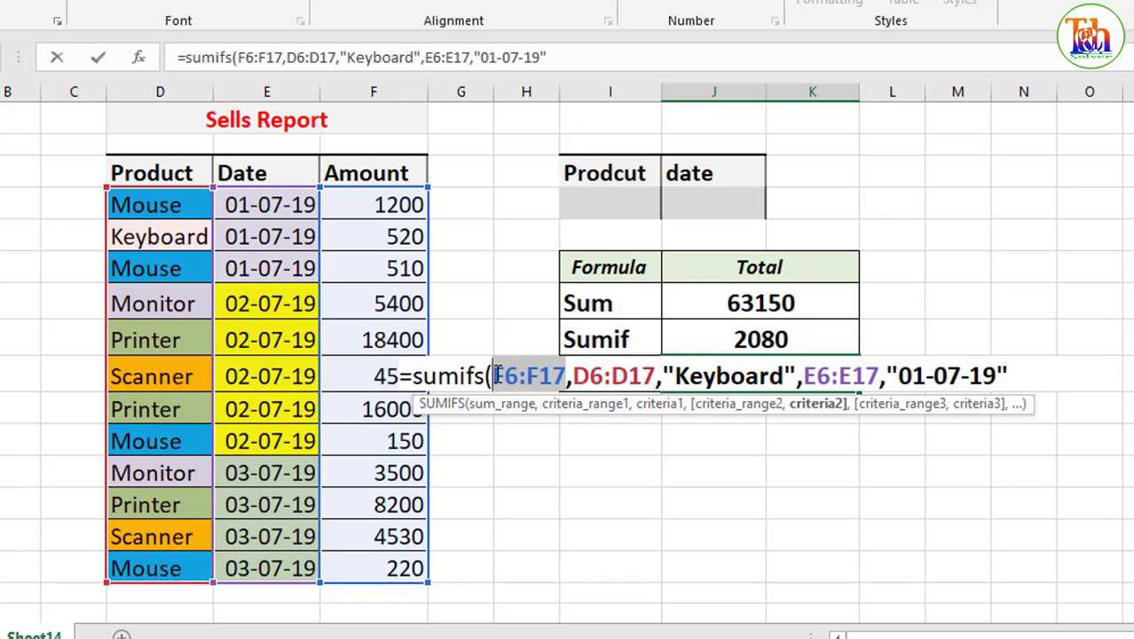
{"action": "left_click_drag", "start_coordinate": [574, 379], "coordinate": [656, 379]}
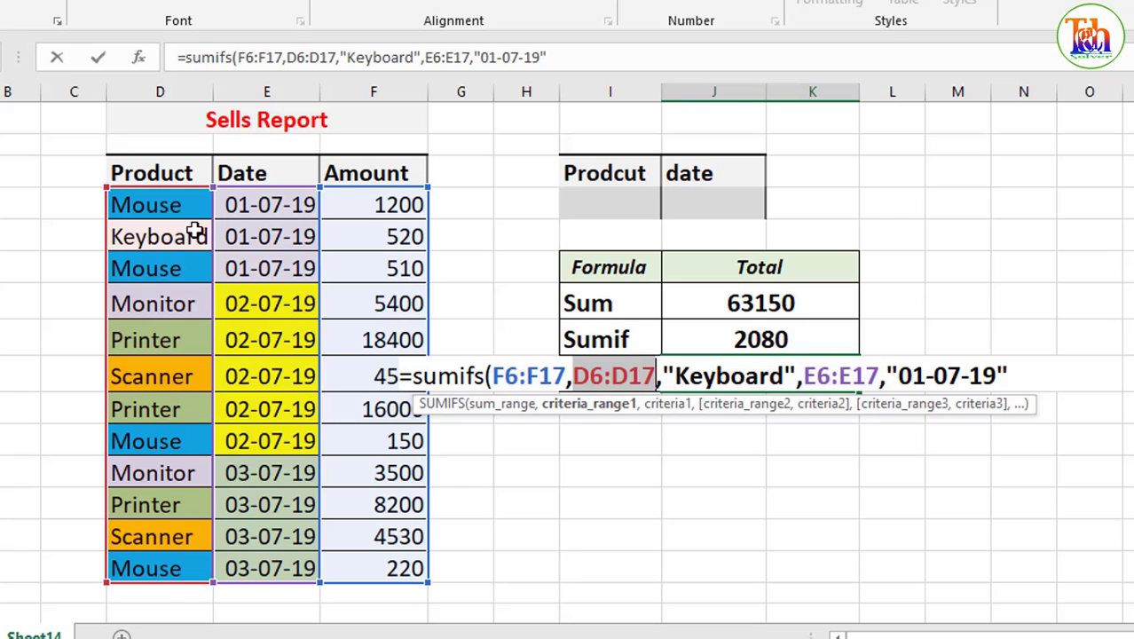
{"action": "double_click", "coordinate": [726, 377]}
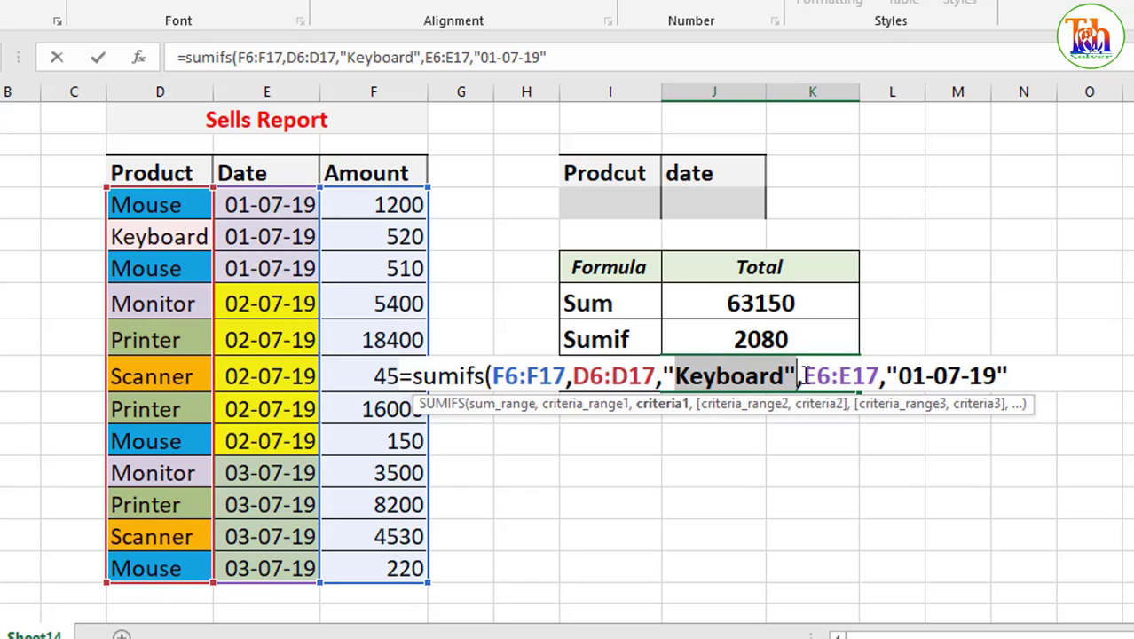
{"action": "left_click_drag", "start_coordinate": [802, 377], "coordinate": [879, 377]}
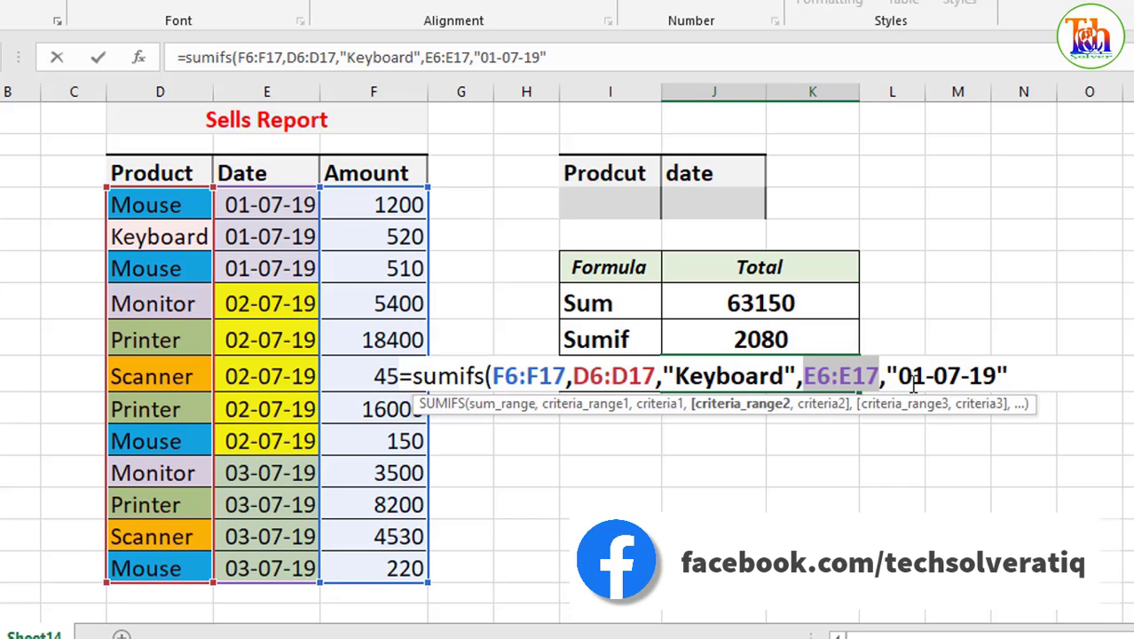
{"action": "left_click", "coordinate": [1017, 378]}
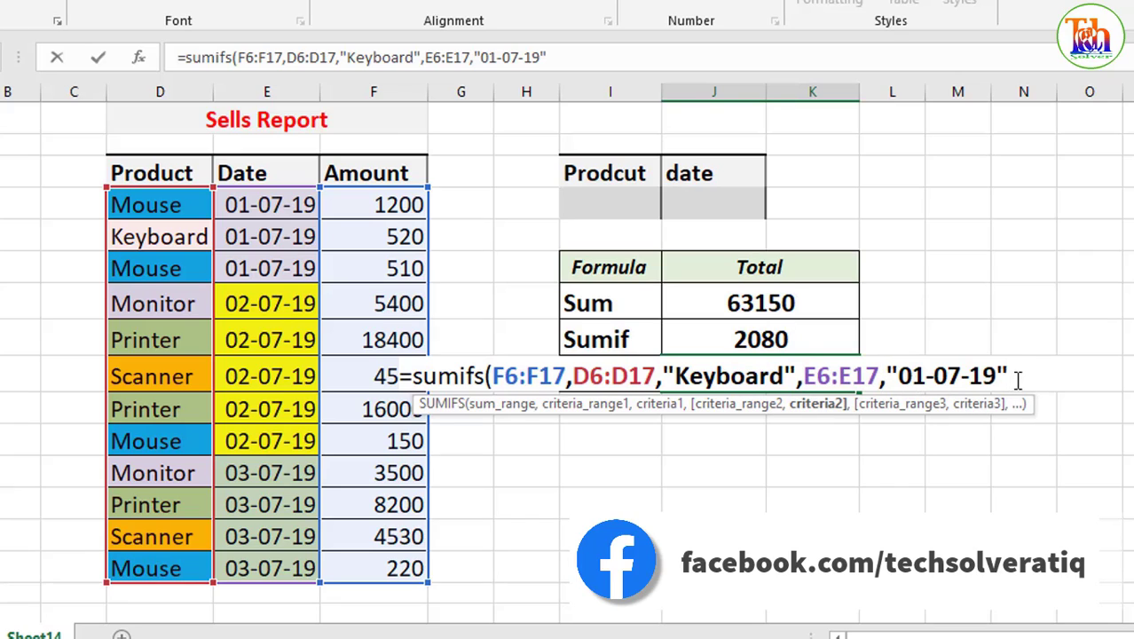
{"action": "type", "text": ")"}
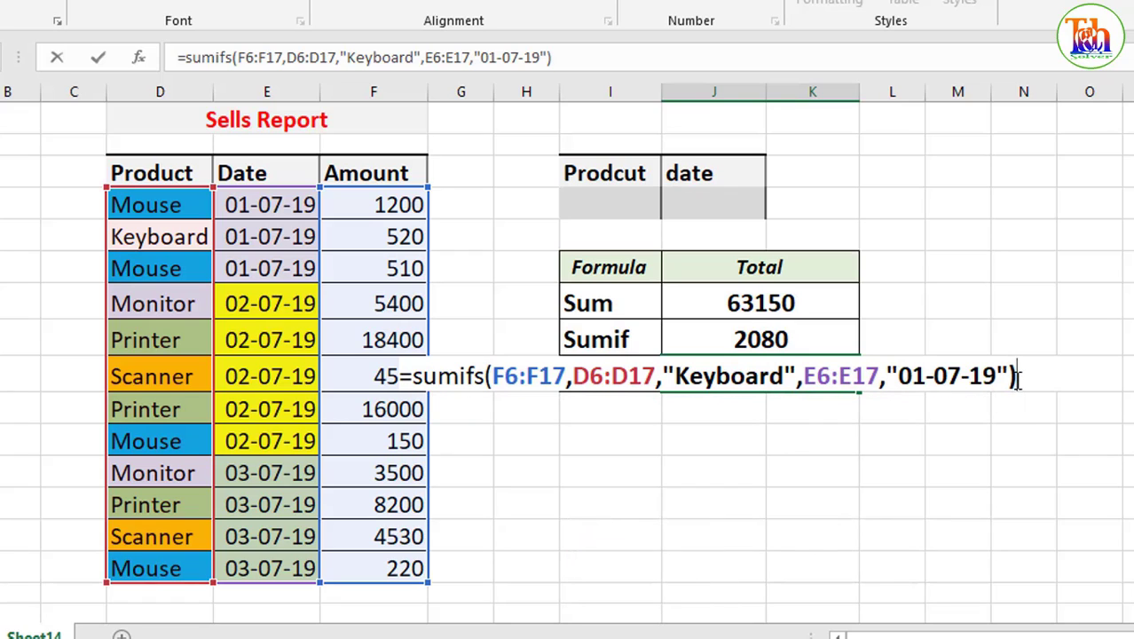
{"action": "key", "text": "Return"}
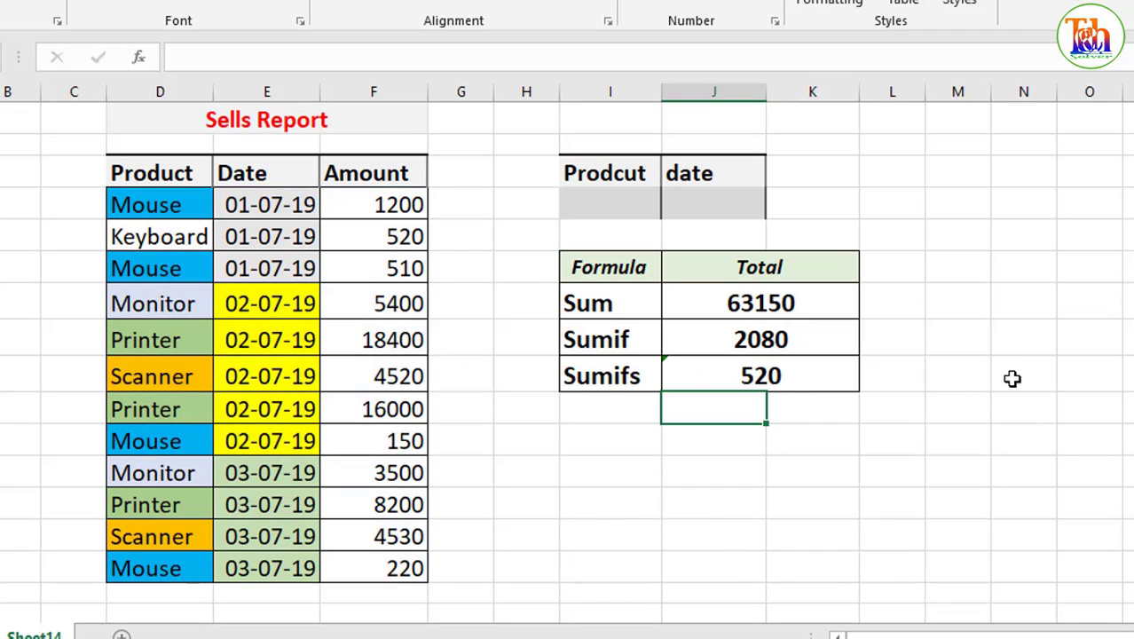
{"action": "left_click", "coordinate": [804, 377]}
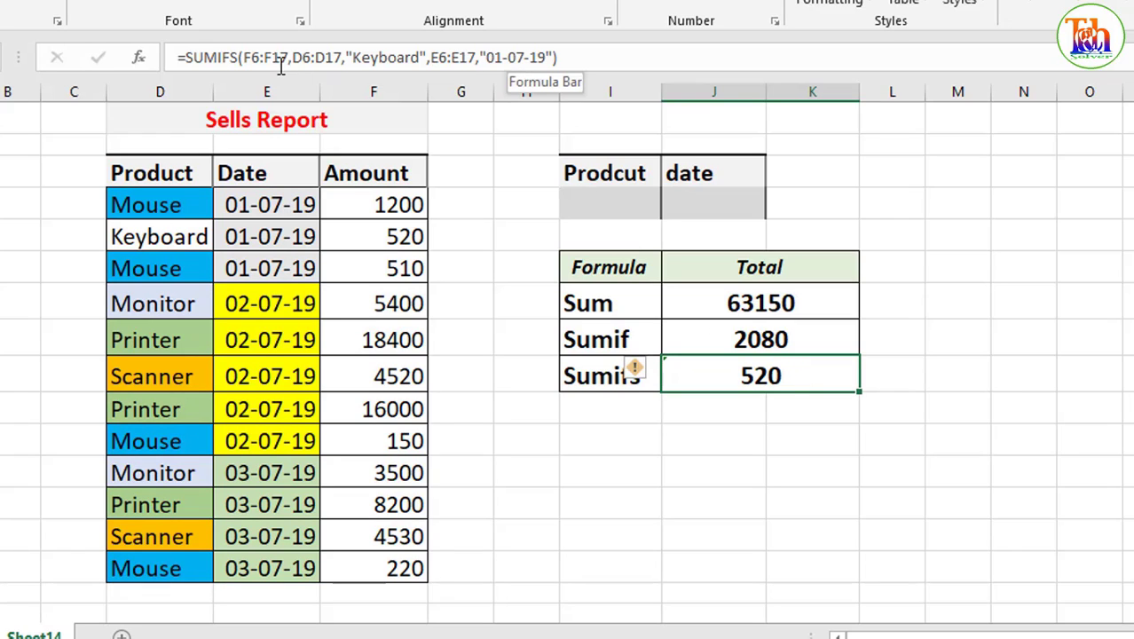
{"action": "double_click", "coordinate": [387, 58]}
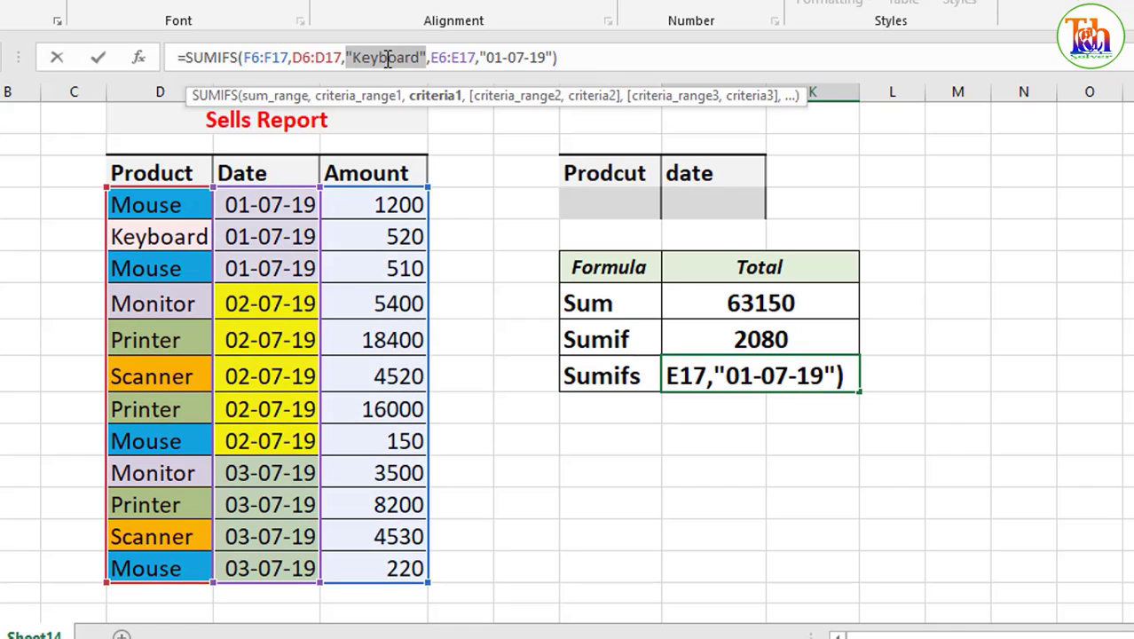
{"action": "left_click", "coordinate": [511, 57]}
{"action": "key", "text": "ctrl+Return"}
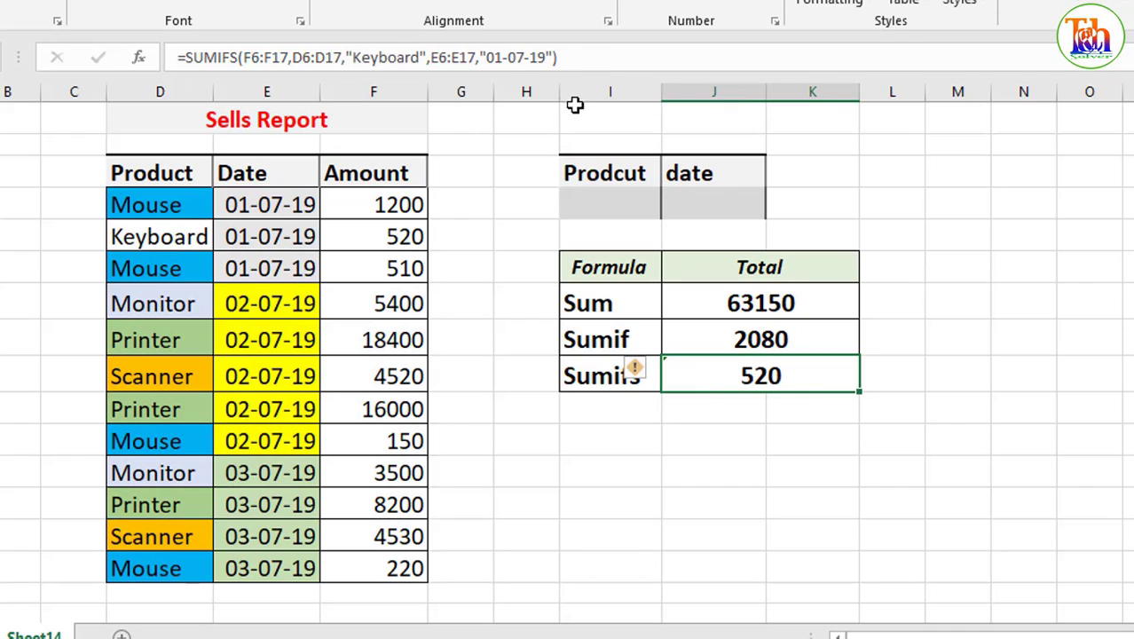
{"action": "left_click", "coordinate": [257, 197]}
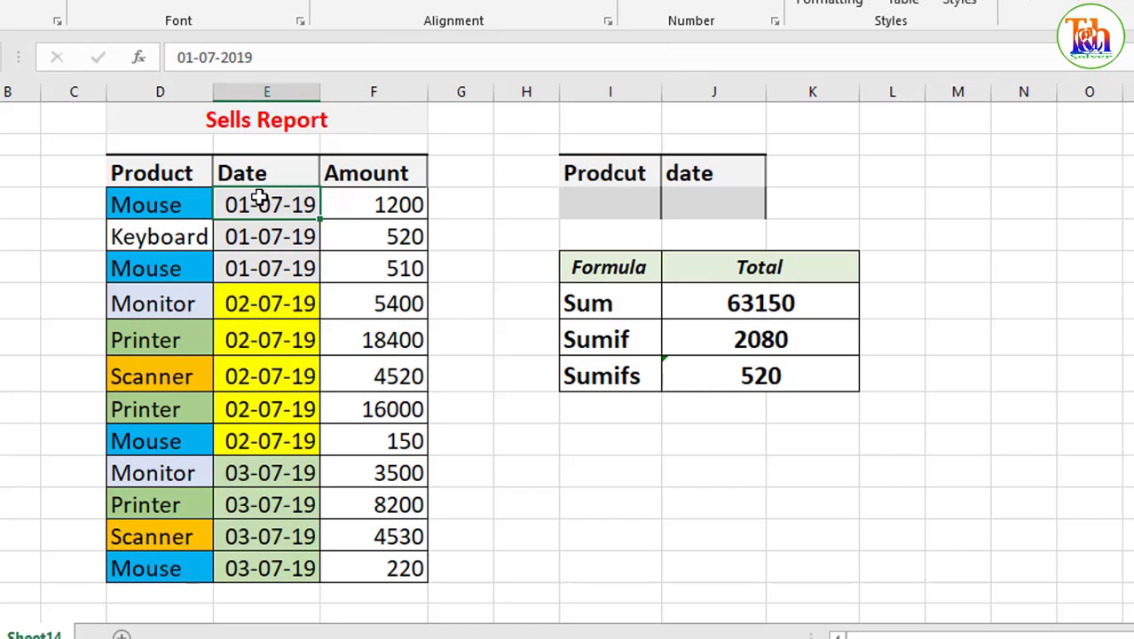
{"action": "left_click_drag", "start_coordinate": [257, 197], "coordinate": [266, 264]}
{"action": "left_click", "coordinate": [127, 238]}
{"action": "left_click", "coordinate": [379, 237]}
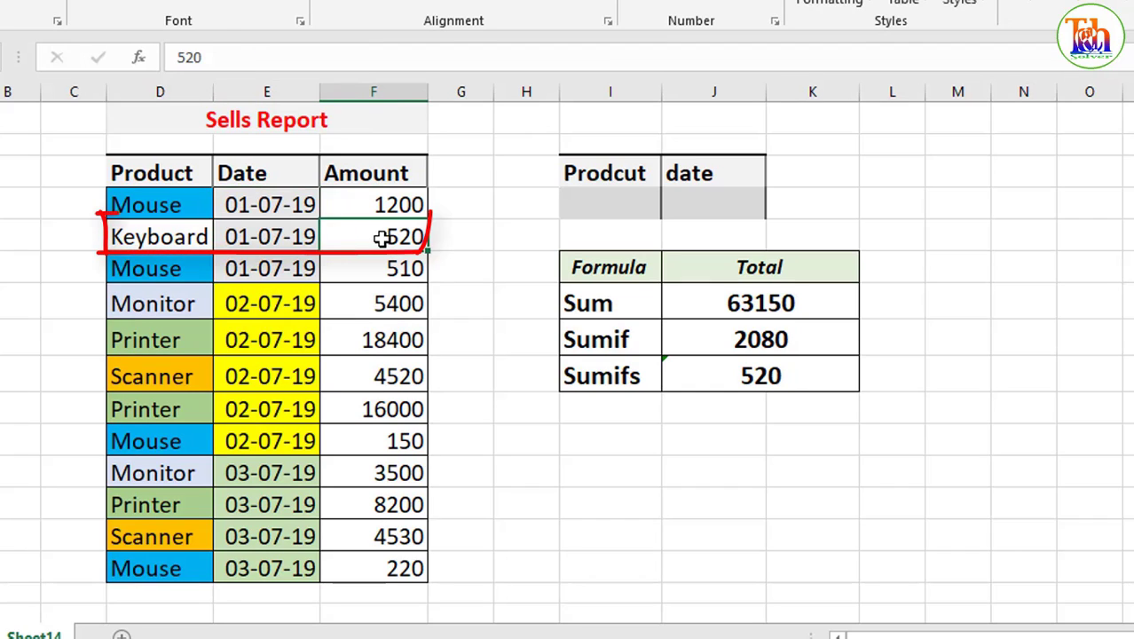
{"action": "left_click", "coordinate": [775, 376]}
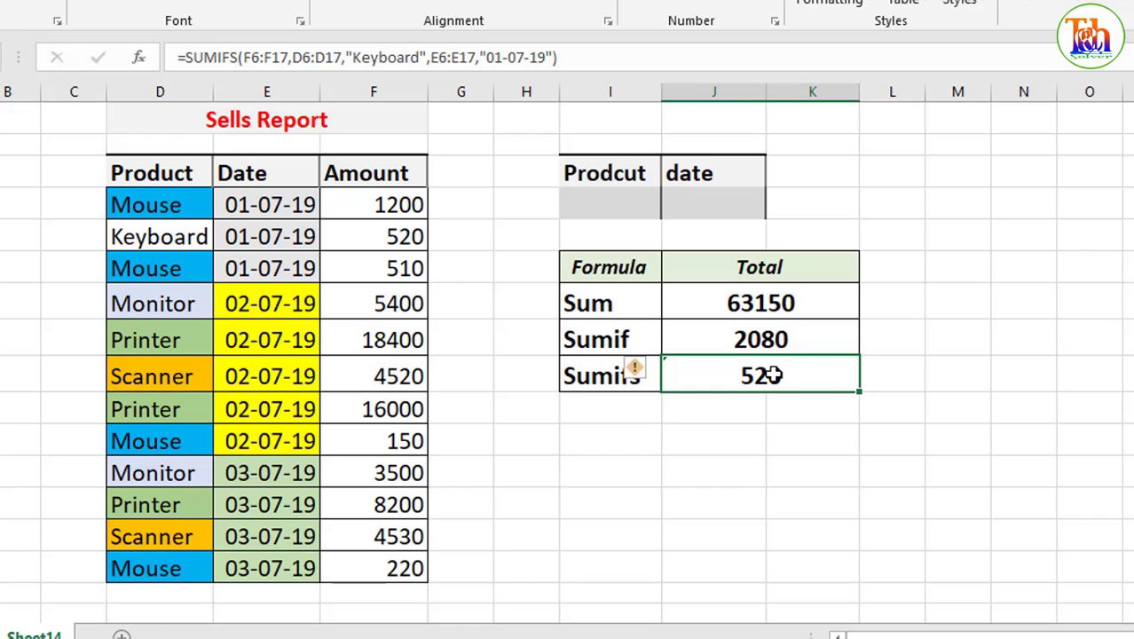
{"action": "key", "text": "Up"}
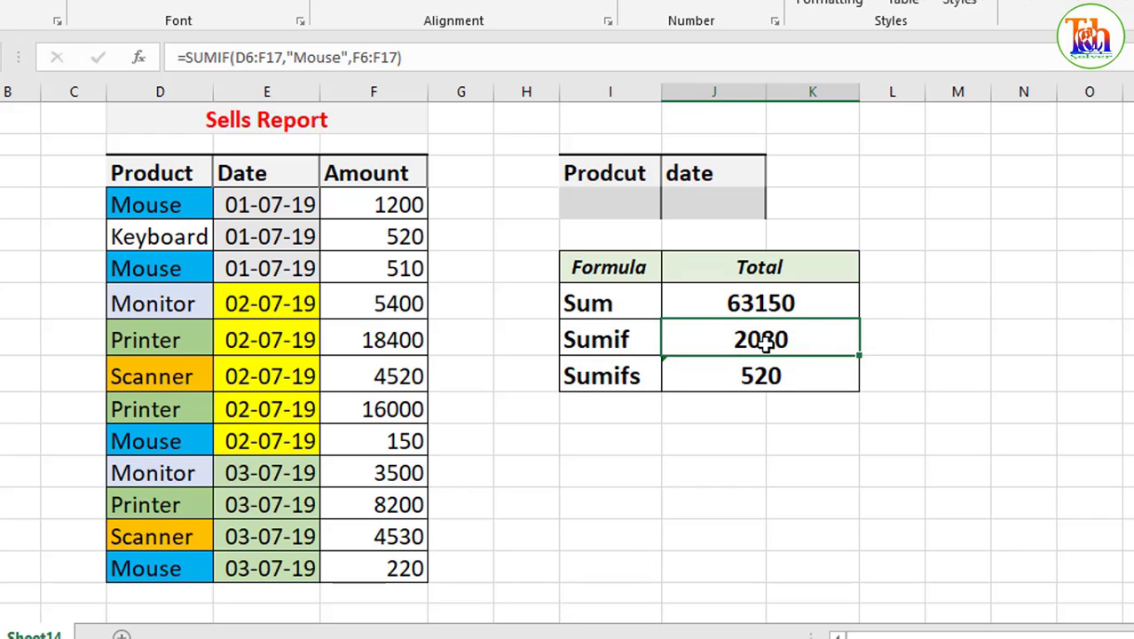
{"action": "left_click_drag", "start_coordinate": [765, 346], "coordinate": [761, 375]}
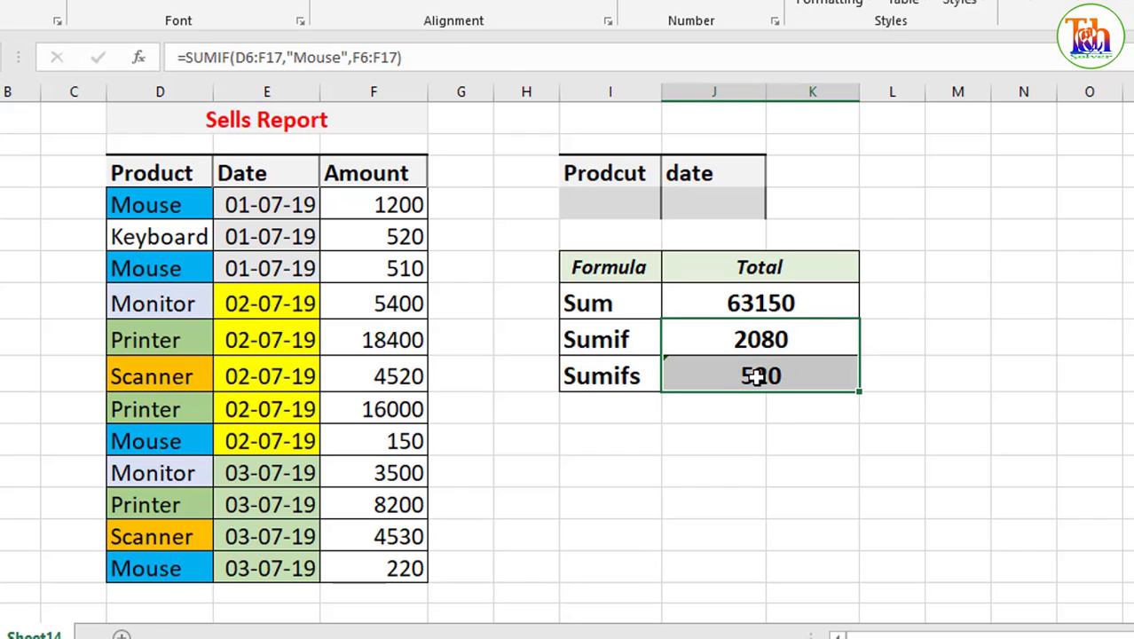
{"action": "left_click", "coordinate": [759, 375]}
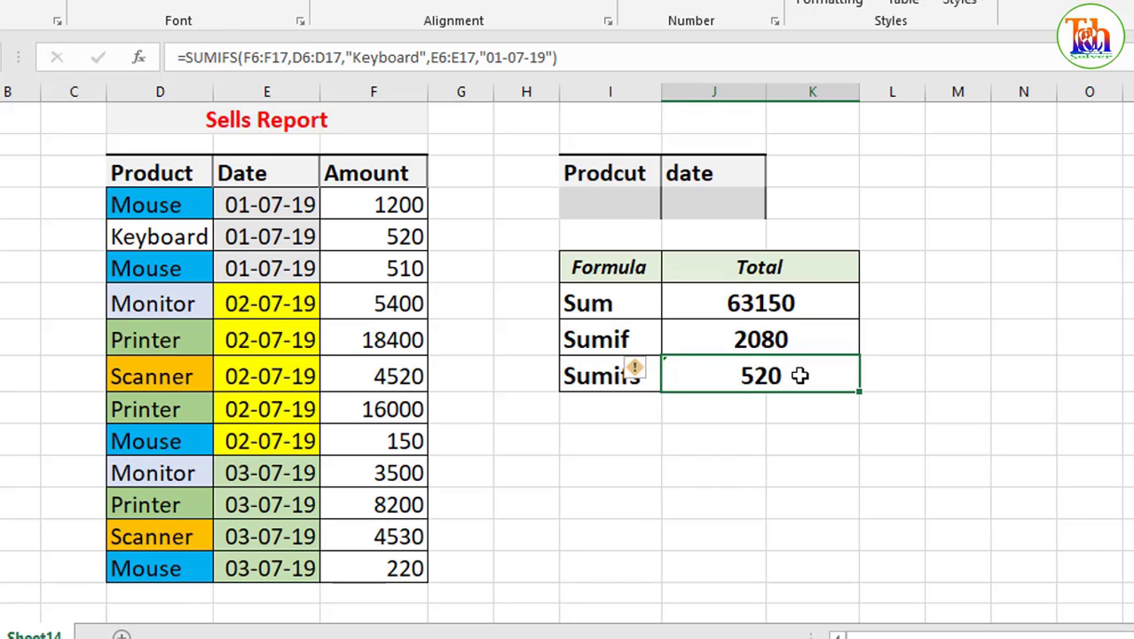
Point out the empty product and date input cells I6 and J6
{"action": "left_click", "coordinate": [631, 205]}
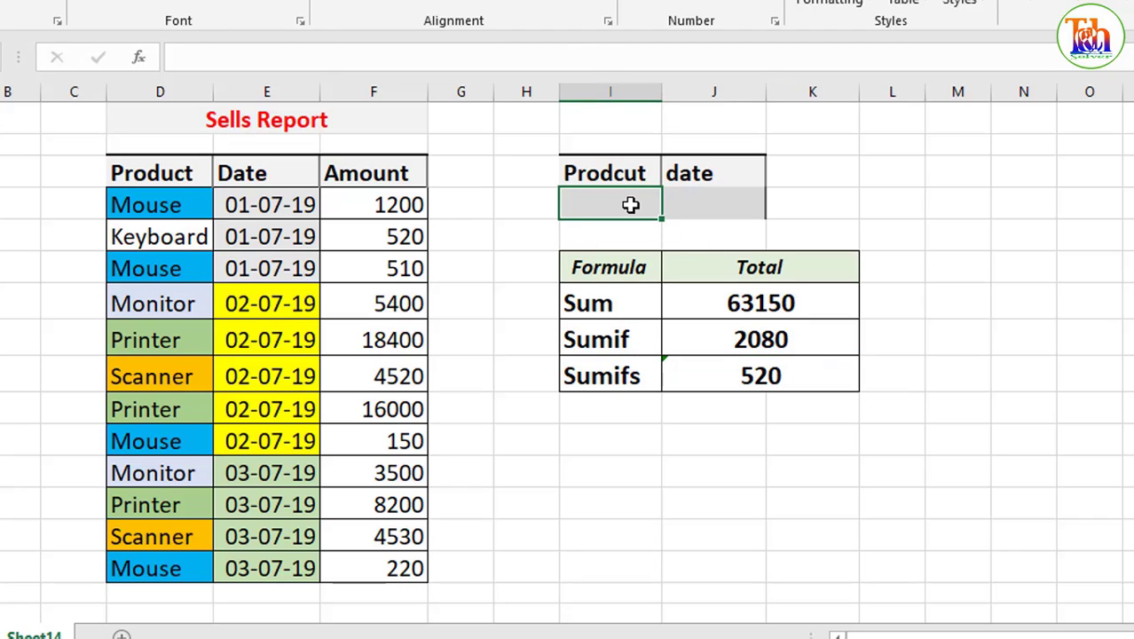
{"action": "left_click", "coordinate": [732, 209]}
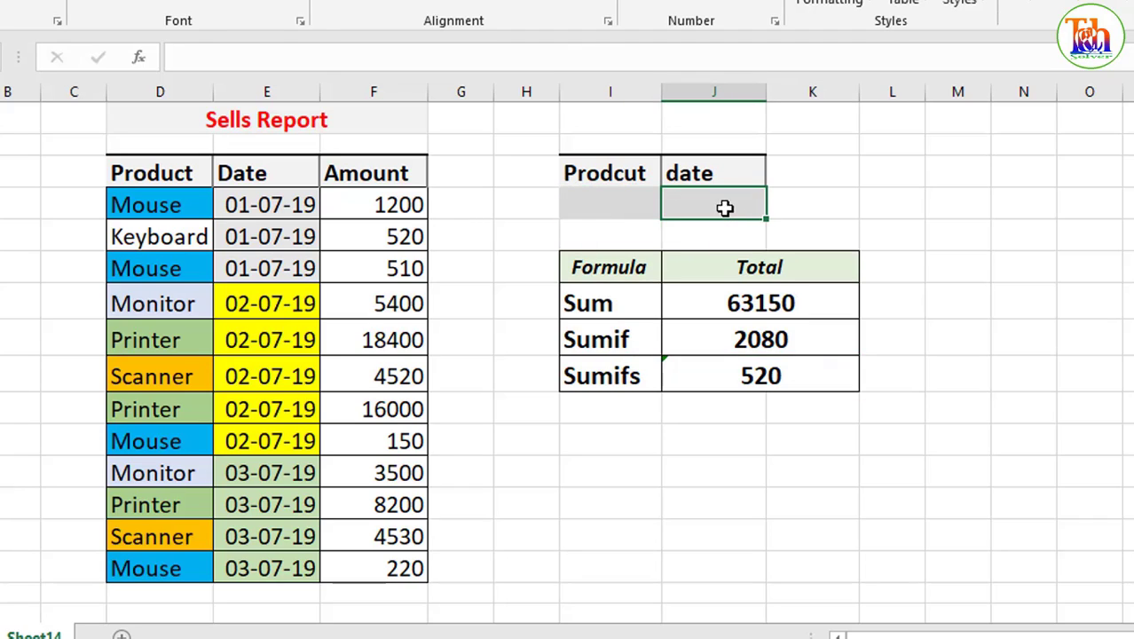
{"action": "left_click", "coordinate": [577, 209]}
{"action": "left_click", "coordinate": [755, 208]}
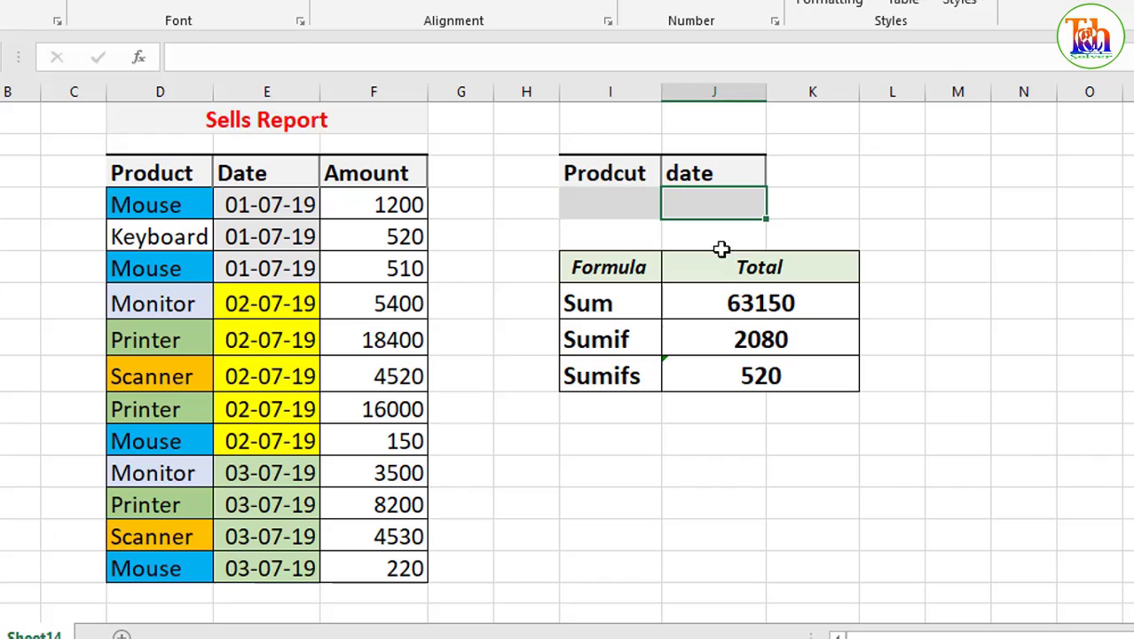
Replace "Keyboard" with I6 and "01-07-19" with J6 in the SUMIFS formula
{"action": "left_click", "coordinate": [760, 377]}
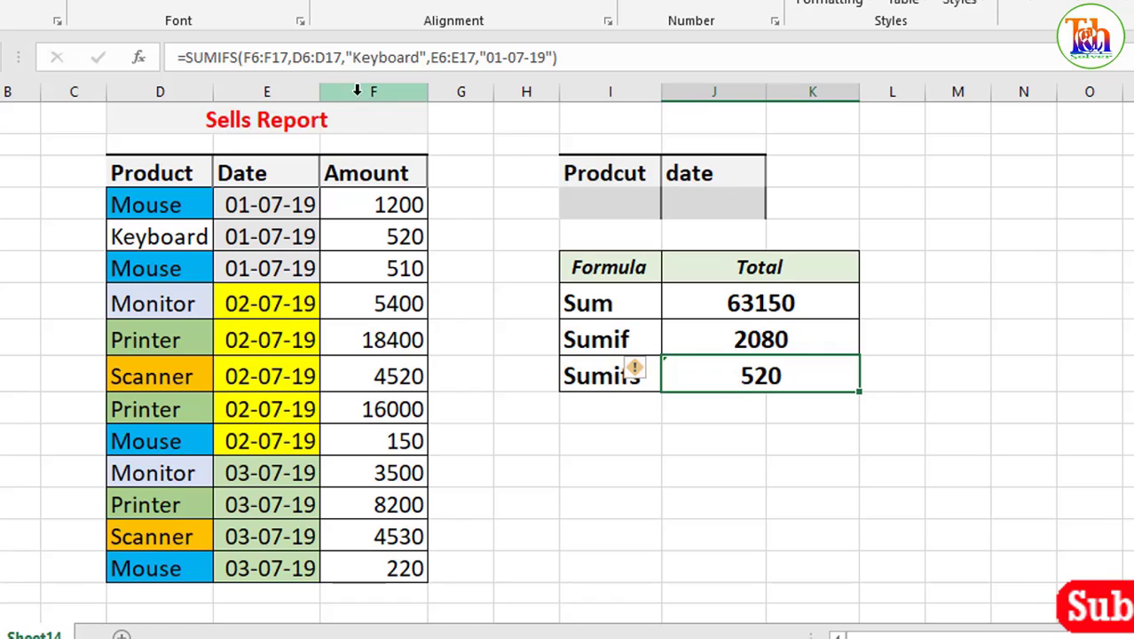
{"action": "left_click_drag", "start_coordinate": [424, 57], "coordinate": [345, 57]}
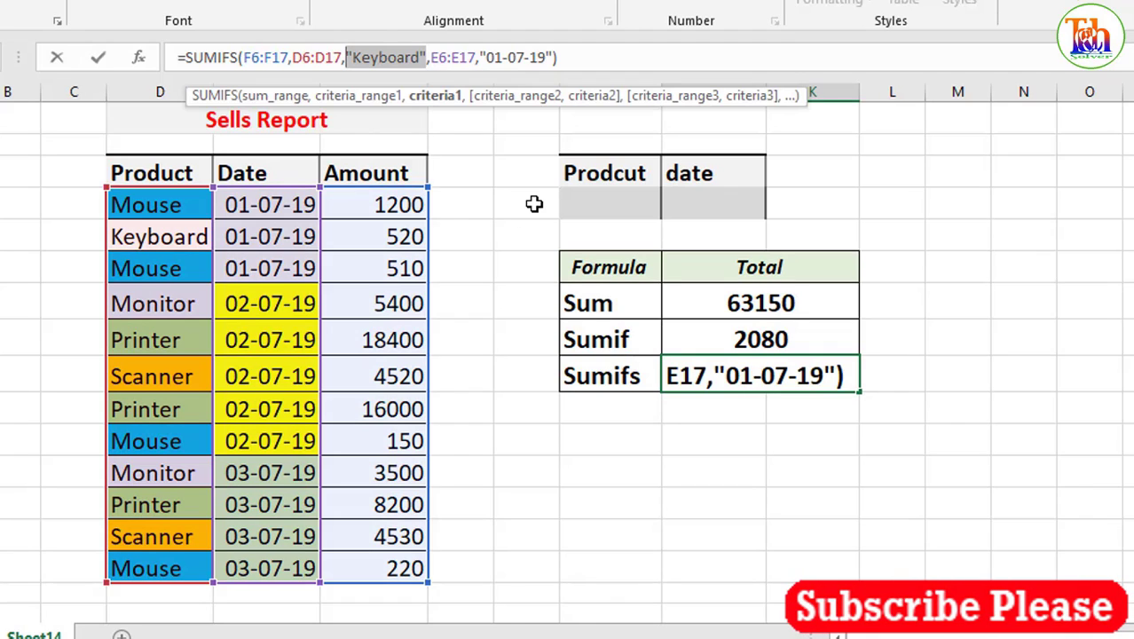
{"action": "key", "text": "BackSpace"}
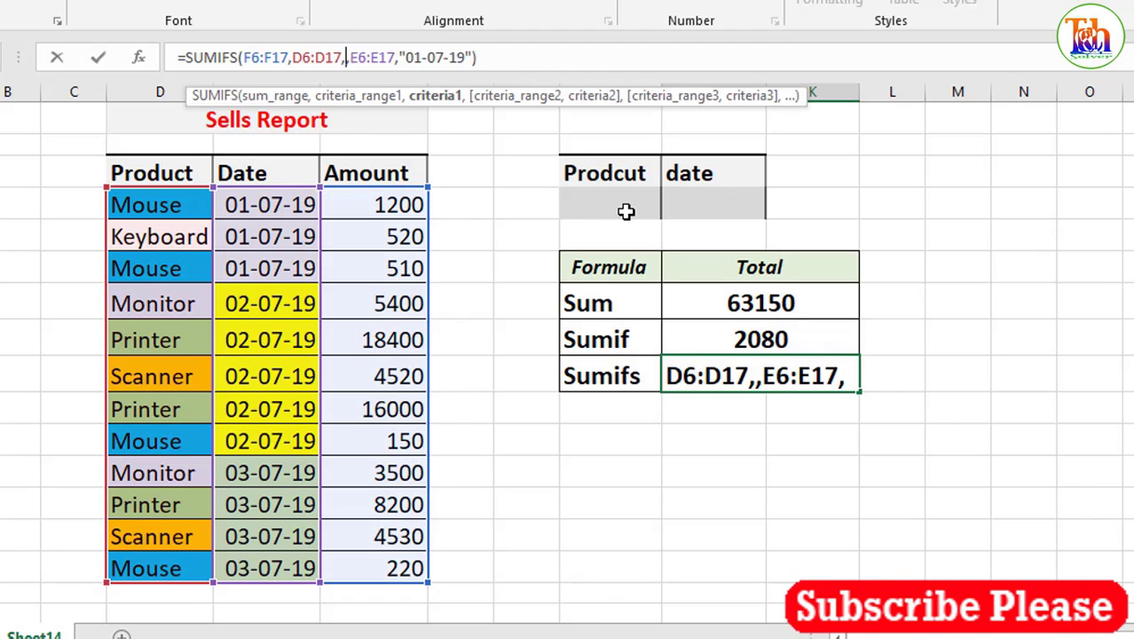
{"action": "left_click", "coordinate": [627, 210]}
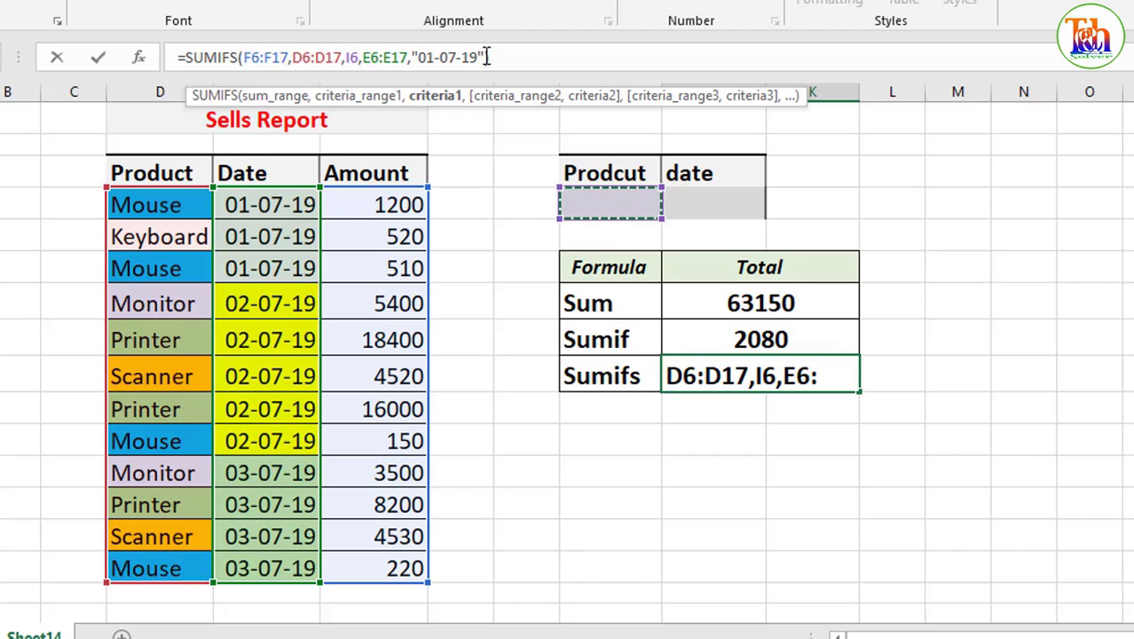
{"action": "left_click_drag", "start_coordinate": [480, 57], "coordinate": [411, 55]}
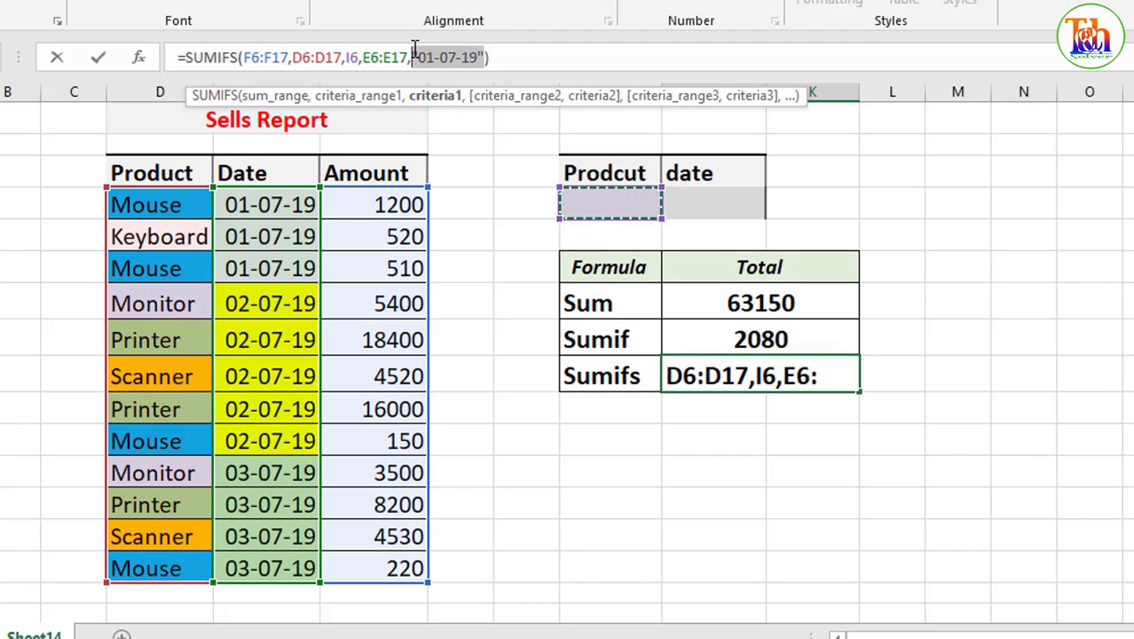
{"action": "left_click", "coordinate": [706, 202]}
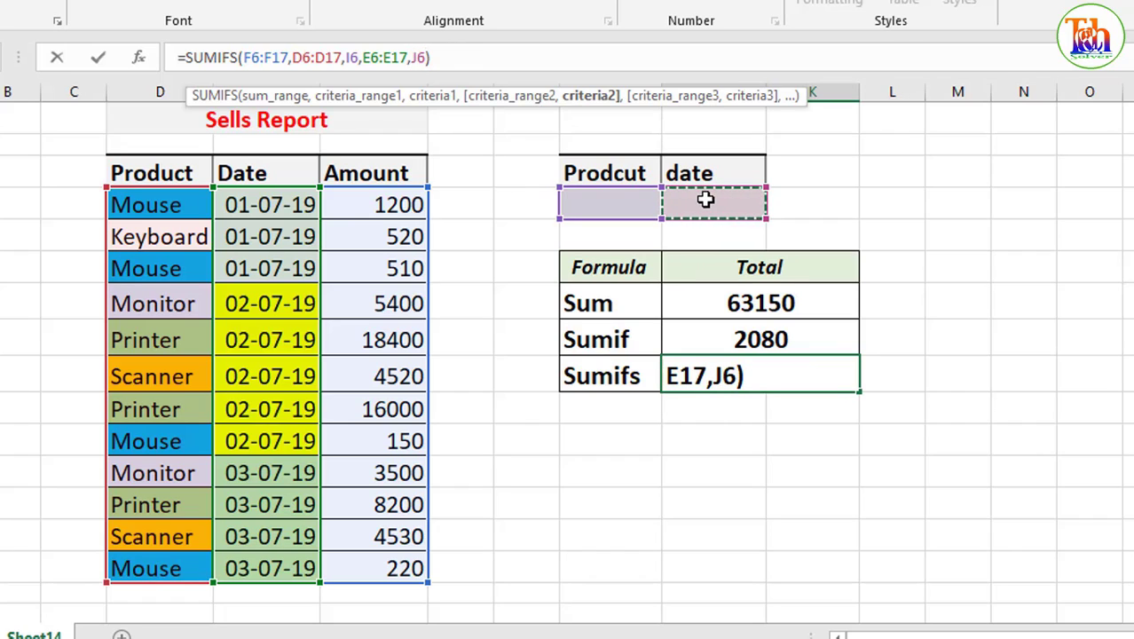
{"action": "key", "text": "Return"}
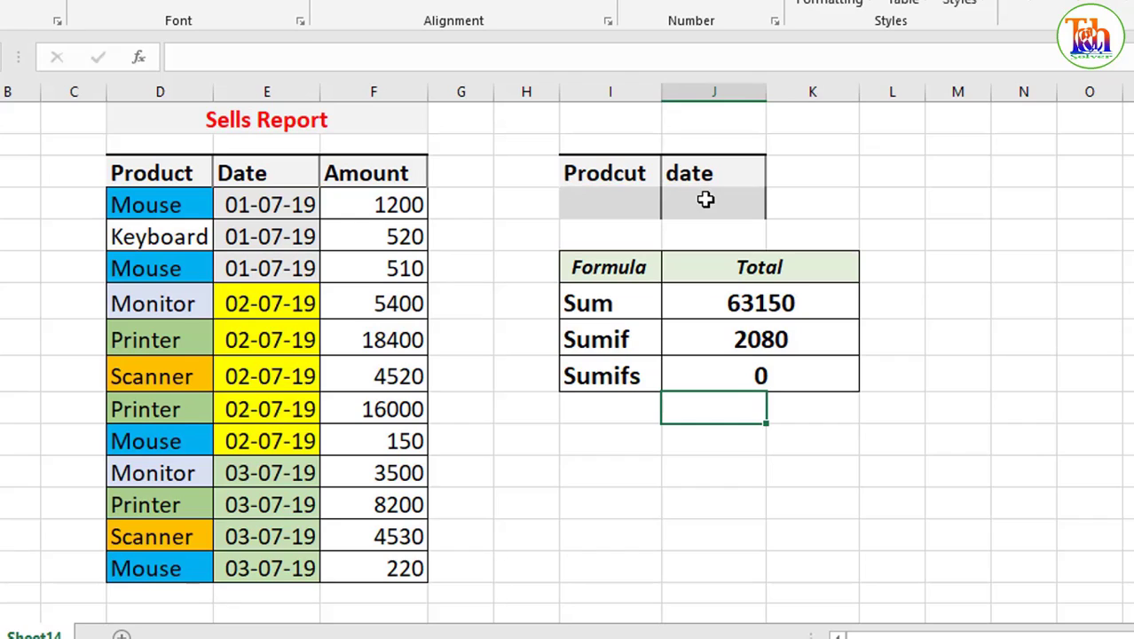
Enter Printer in the product input cell I6
{"action": "left_click", "coordinate": [738, 379]}
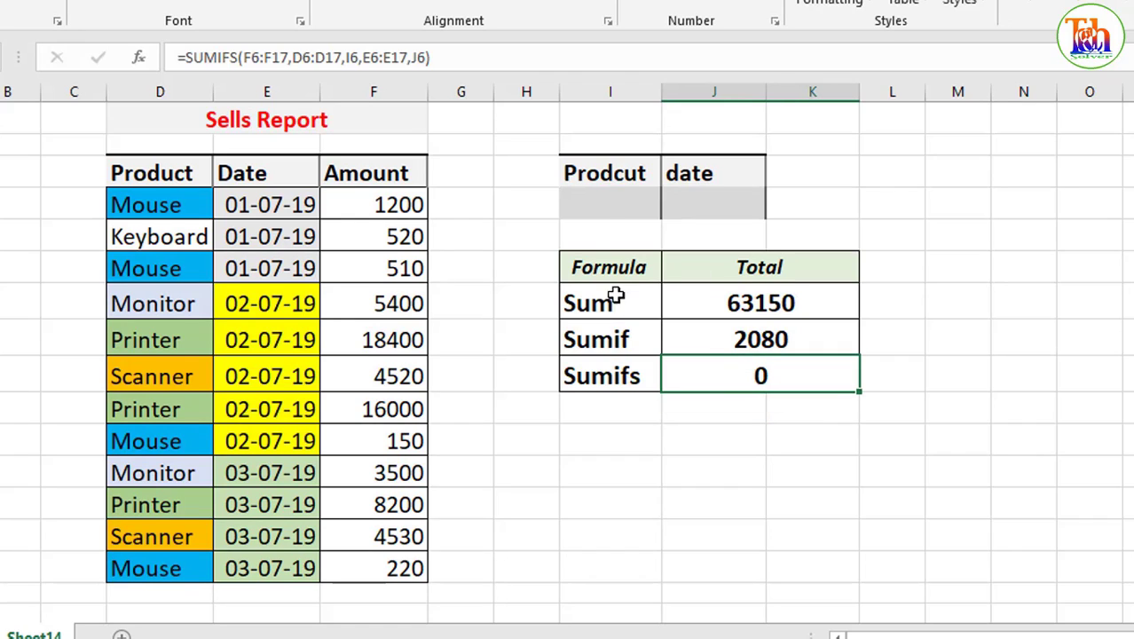
{"action": "left_click", "coordinate": [607, 205]}
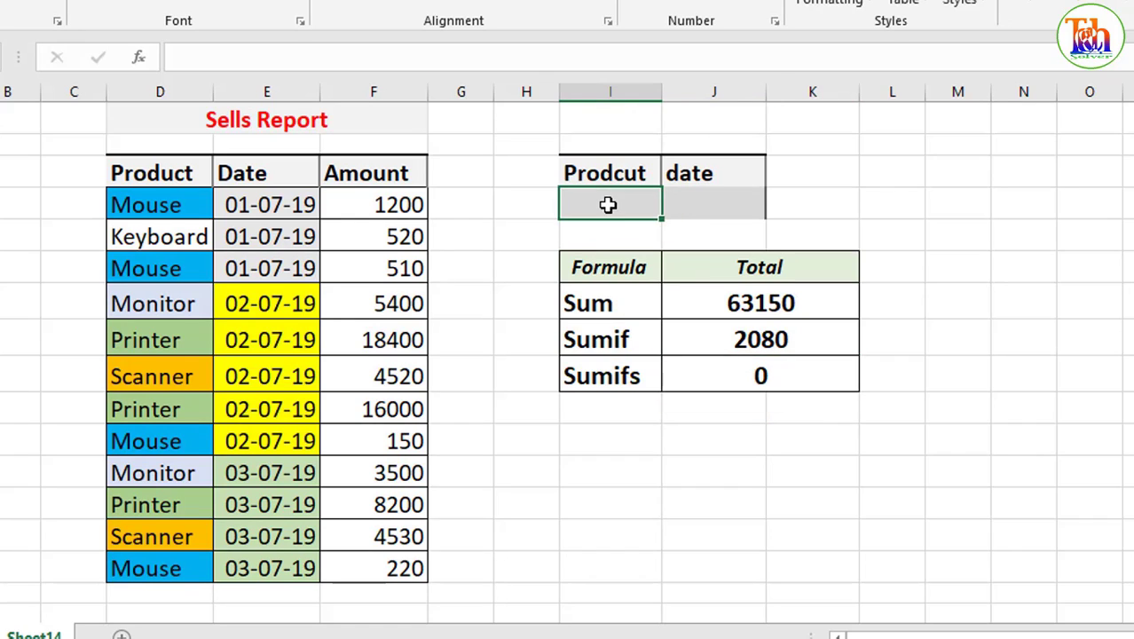
{"action": "left_click", "coordinate": [726, 208]}
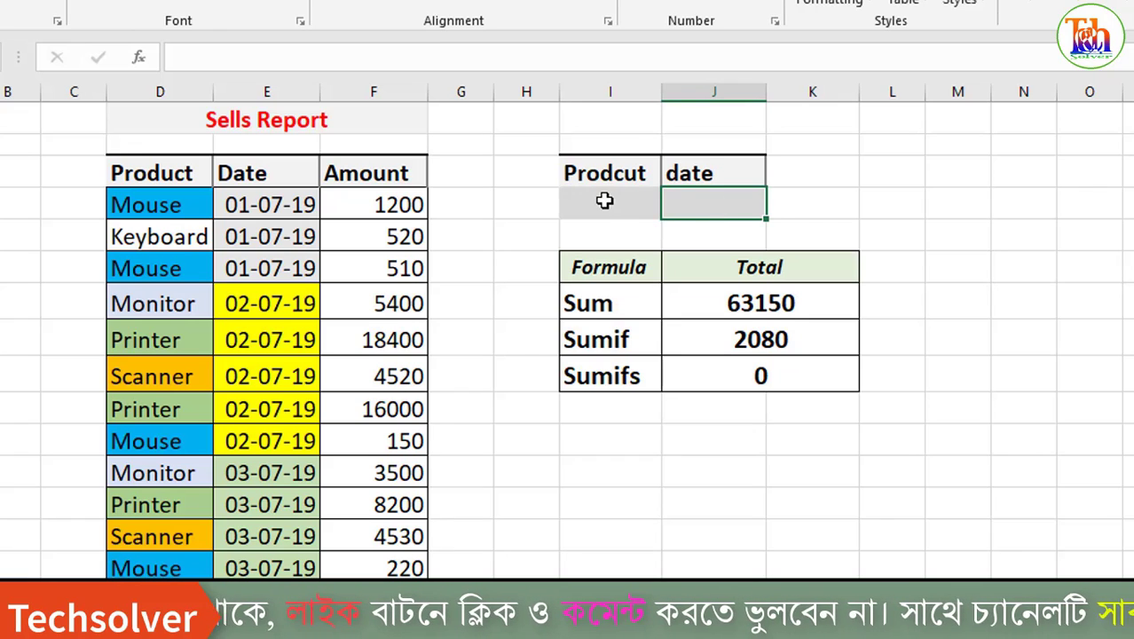
{"action": "left_click", "coordinate": [604, 202]}
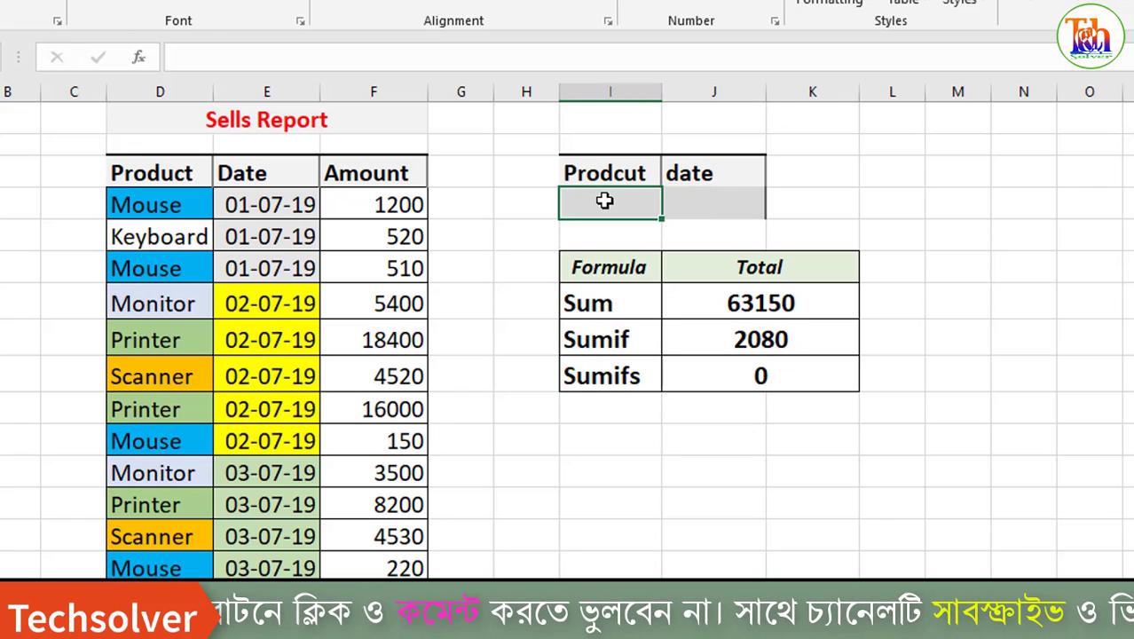
{"action": "type", "text": "Printer"}
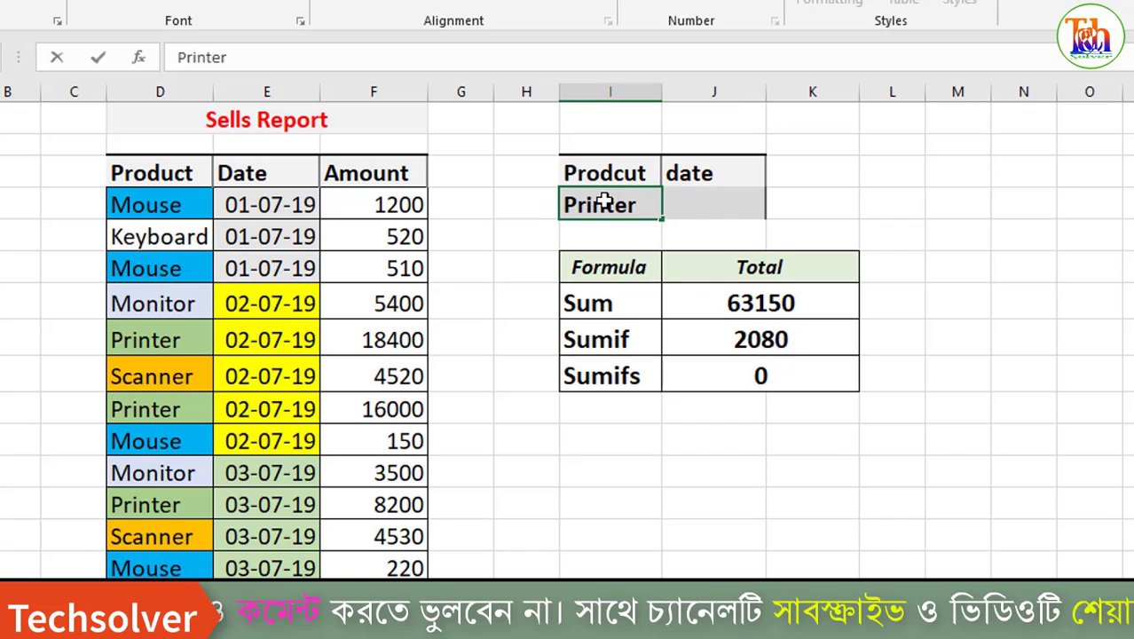
{"action": "left_click", "coordinate": [727, 204]}
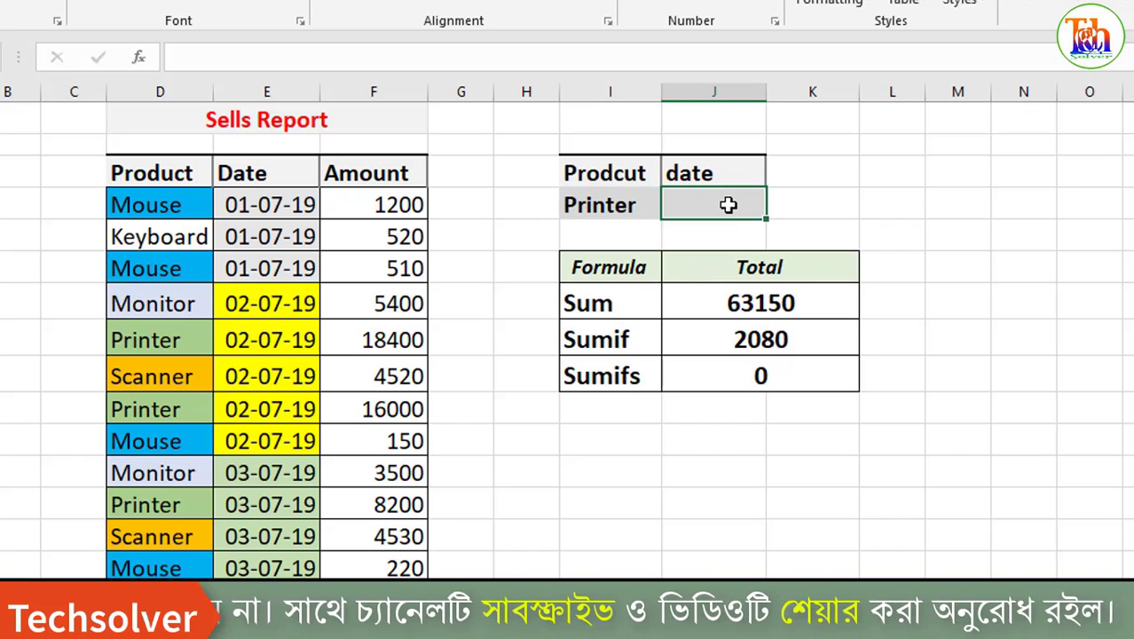
Enter the date 02-07-19 in J6, making the Sumifs total 34400
{"action": "type", "text": "02/"}
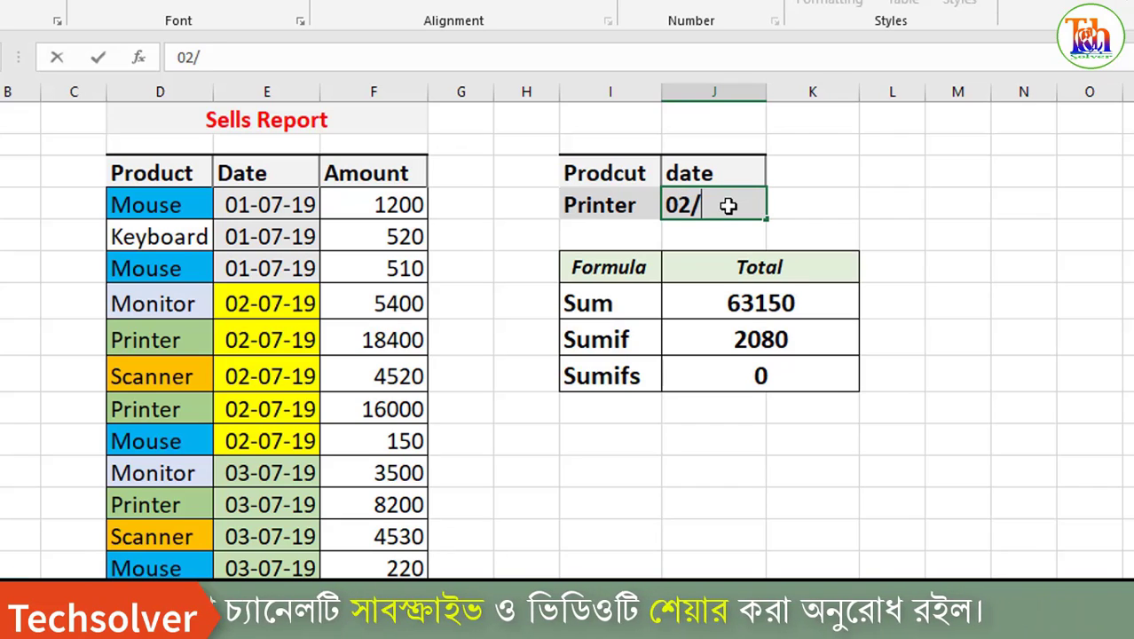
{"action": "key", "text": "BackSpace"}
{"action": "type", "text": "-07"}
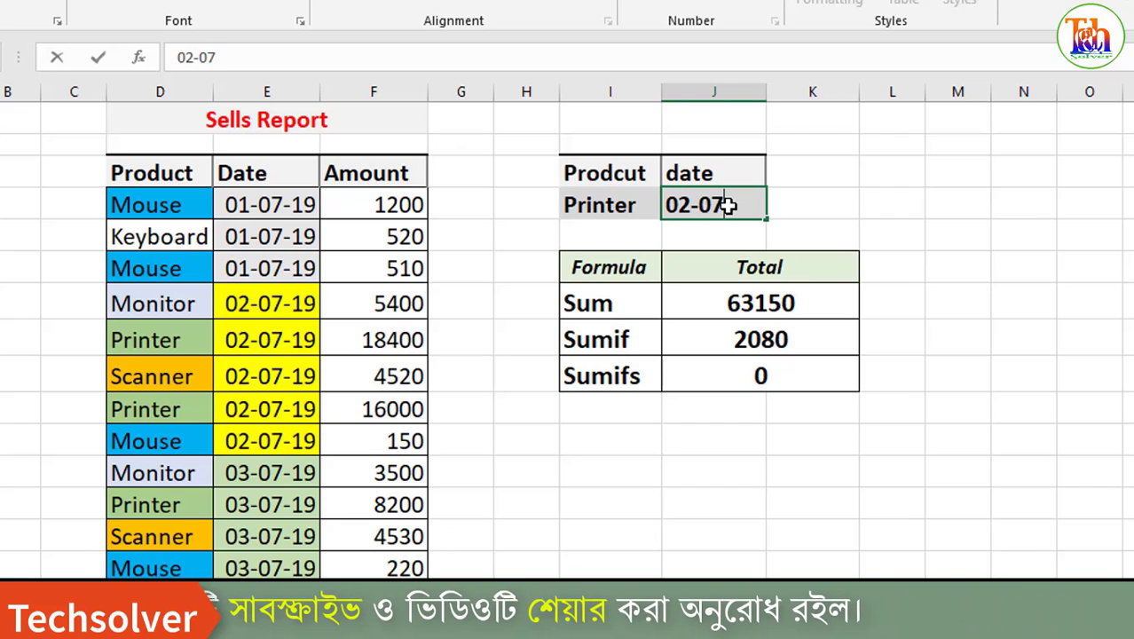
{"action": "type", "text": "-19"}
{"action": "key", "text": "Return"}
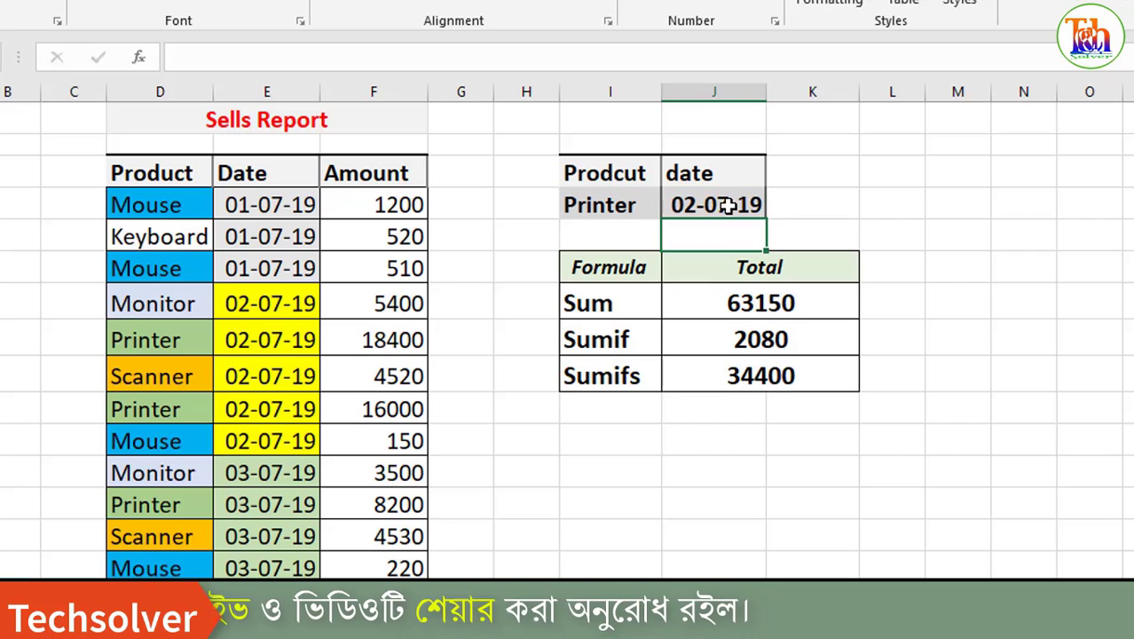
{"action": "left_click", "coordinate": [623, 207]}
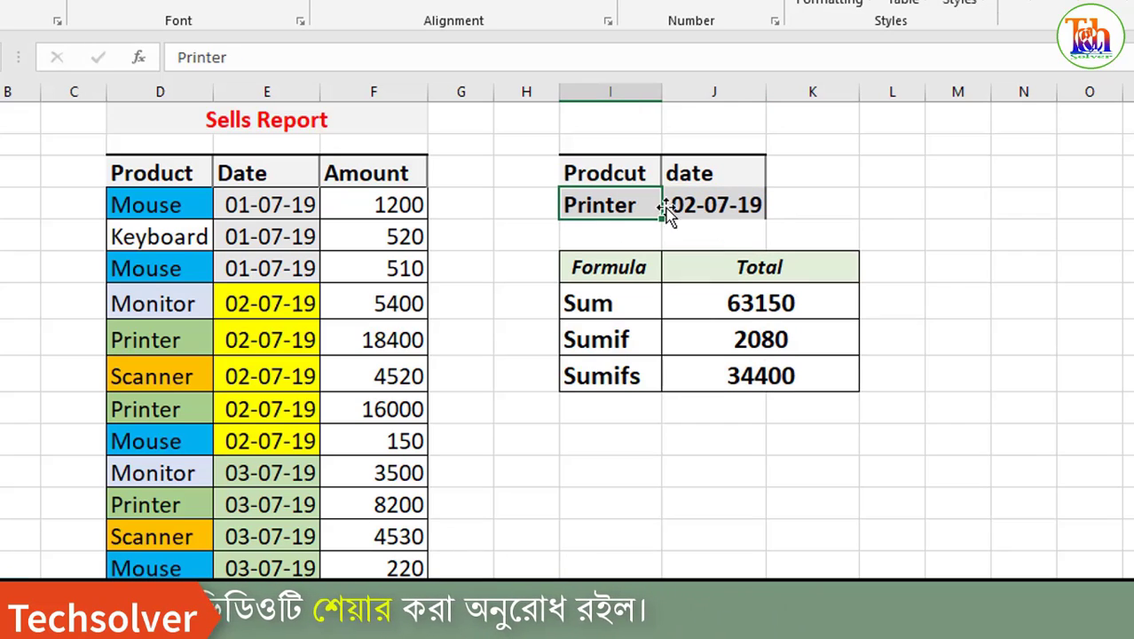
{"action": "left_click", "coordinate": [706, 207]}
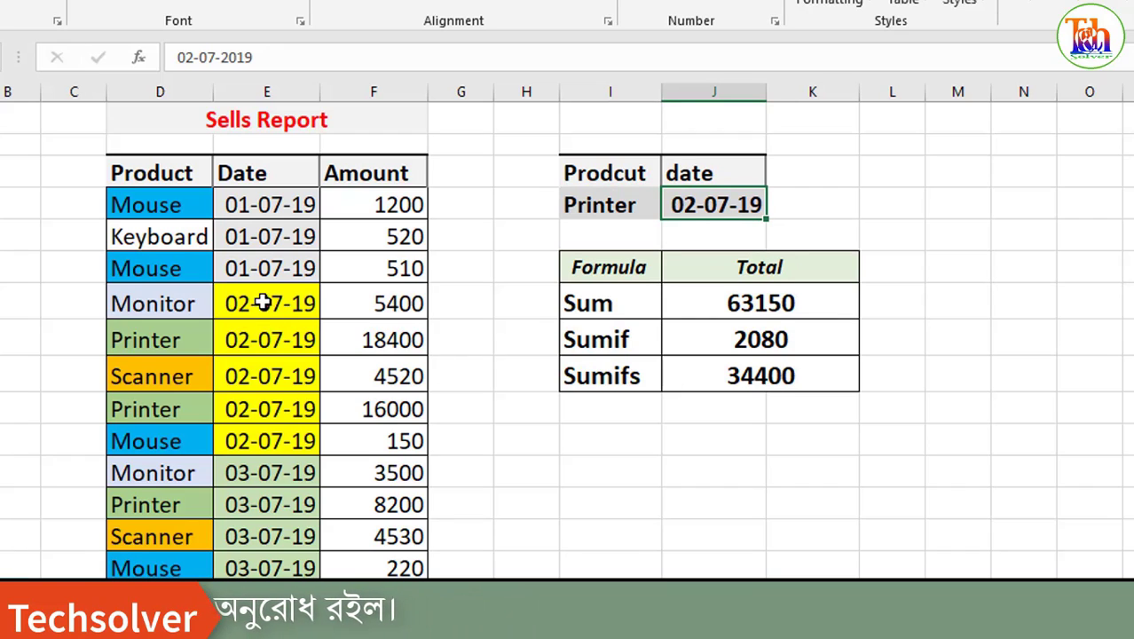
{"action": "mouse_move", "coordinate": [266, 302]}
{"action": "left_mouse_down"}
{"action": "mouse_move", "coordinate": [277, 435]}
{"action": "mouse_move", "coordinate": [173, 450]}
{"action": "left_mouse_up"}
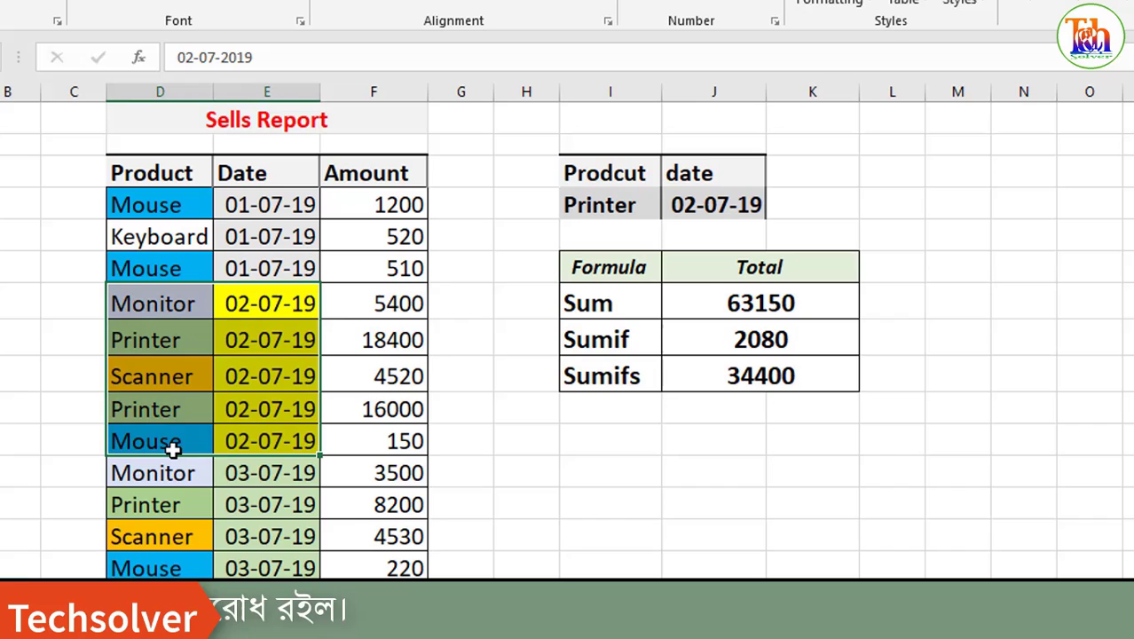
{"action": "left_click", "coordinate": [166, 346]}
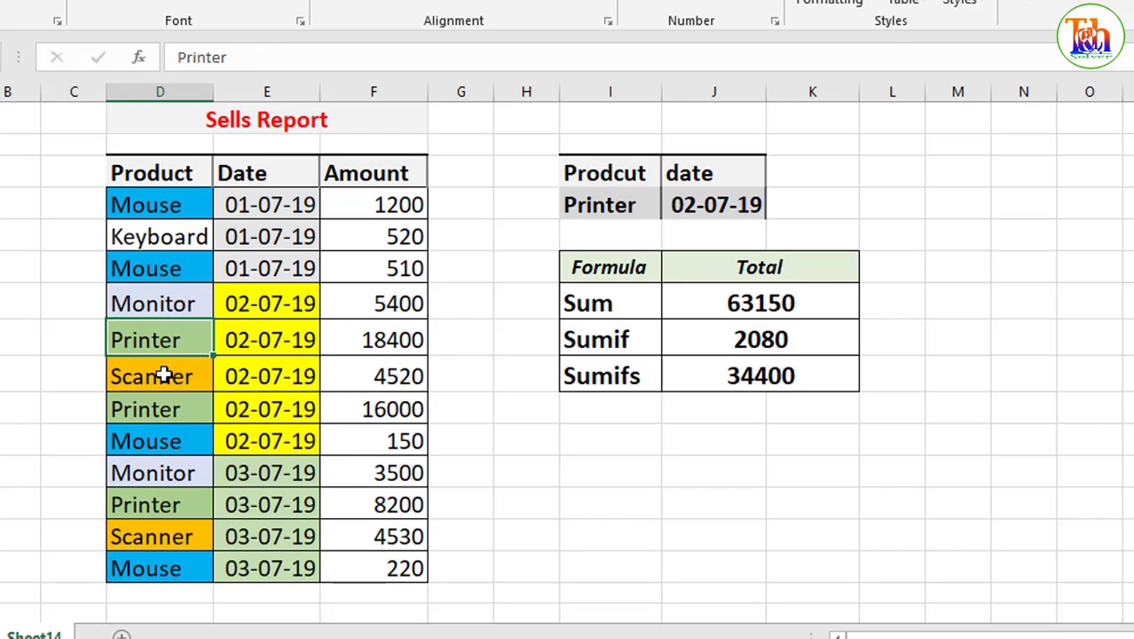
{"action": "left_click", "coordinate": [169, 411]}
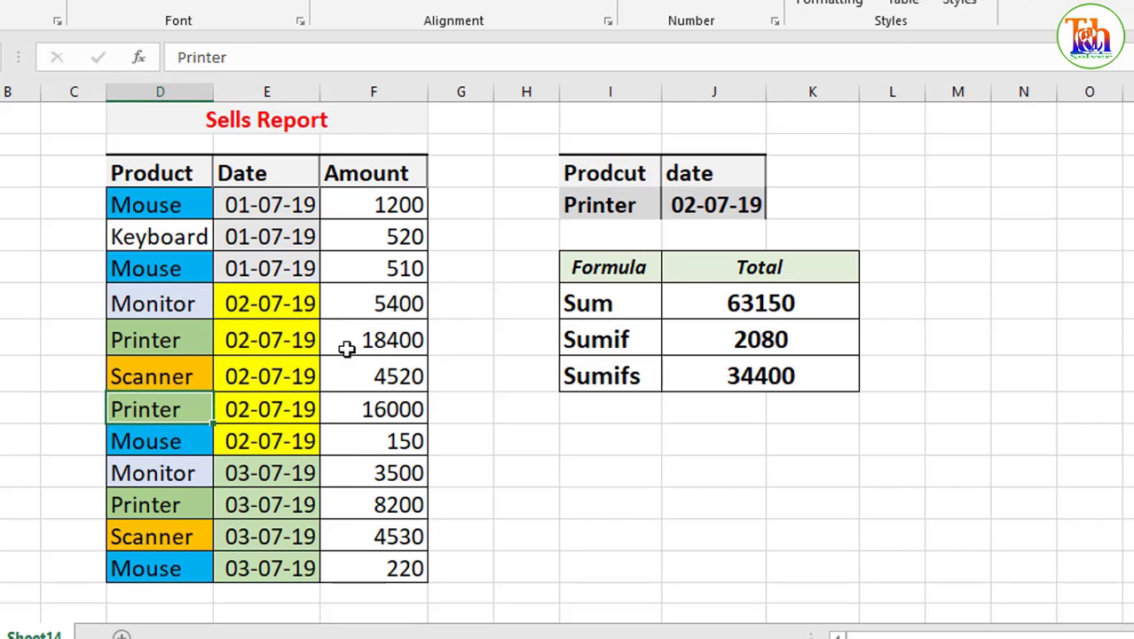
{"action": "left_click", "coordinate": [346, 349]}
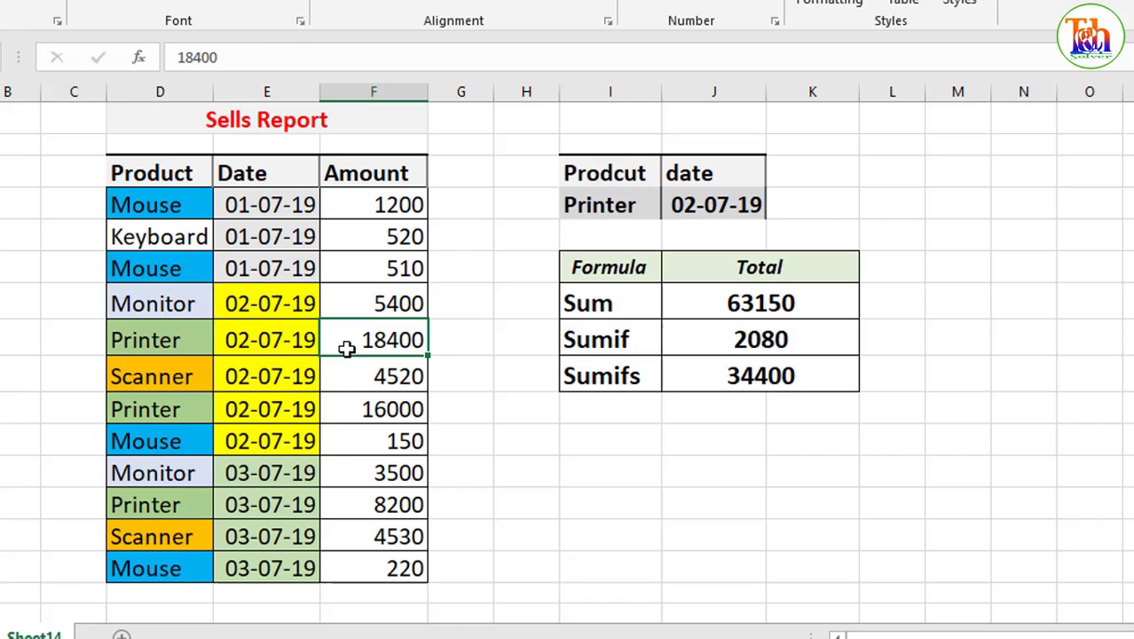
{"action": "left_click", "coordinate": [373, 411]}
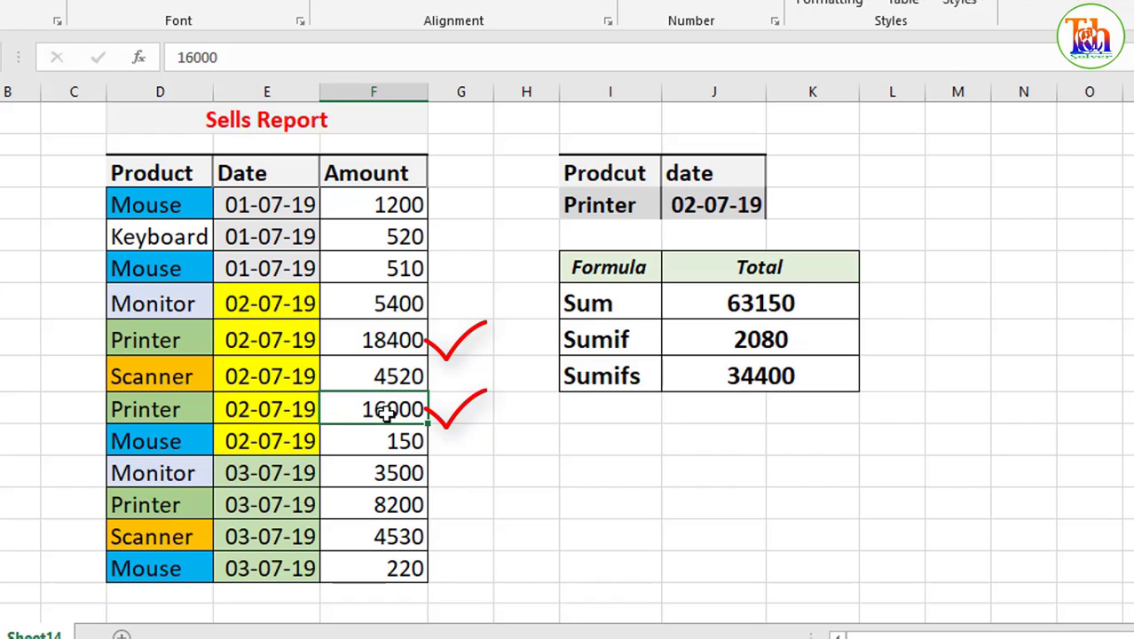
{"action": "left_click", "coordinate": [390, 344]}
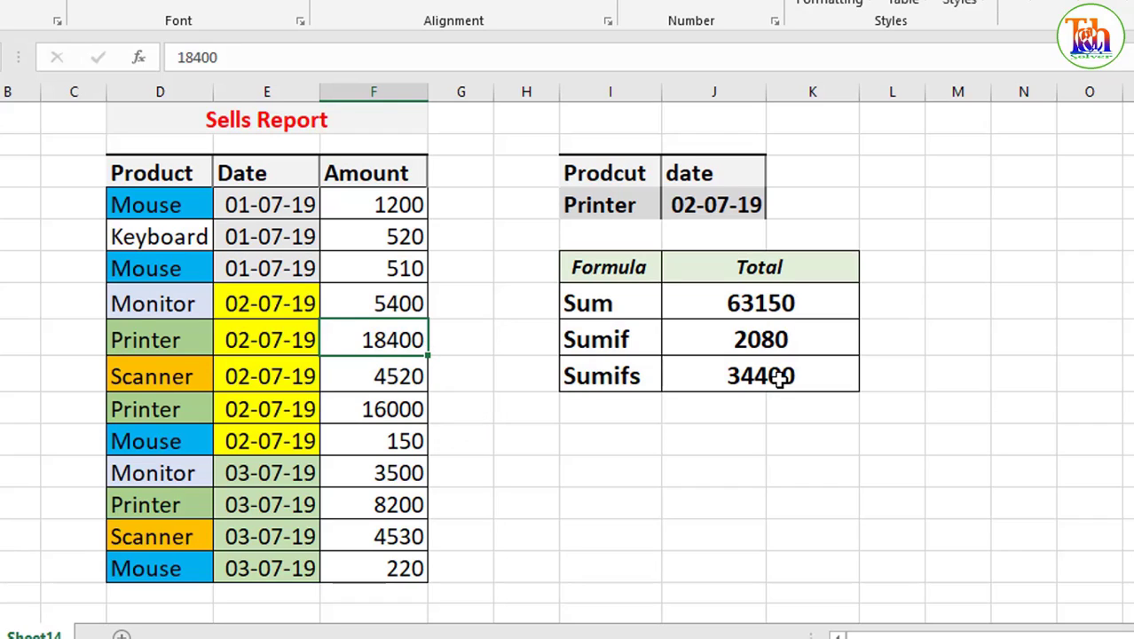
{"action": "left_click", "coordinate": [716, 196]}
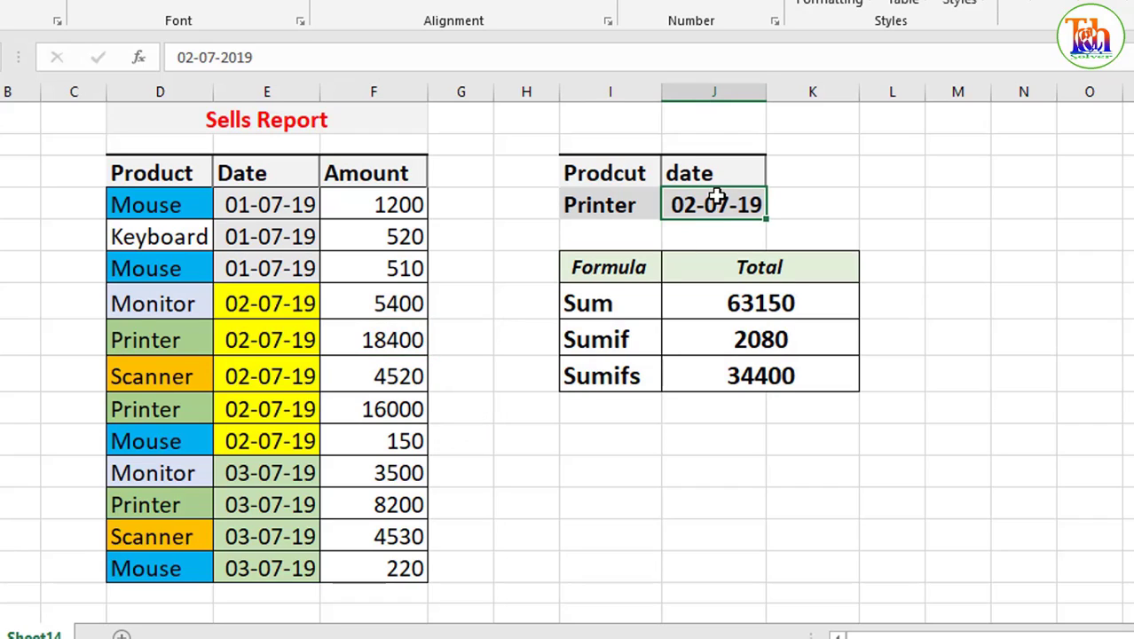
{"action": "left_click", "coordinate": [808, 375]}
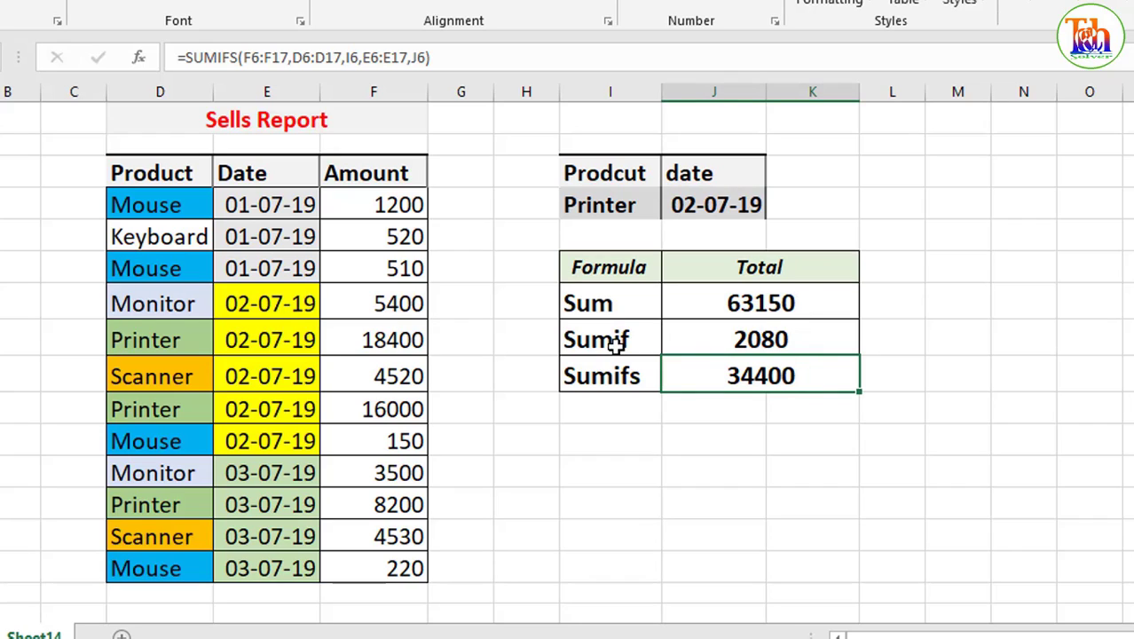
Replace "Mouse" with I6, giving =SUMIF(D6:F17,I6,F6:F17) and 42600
{"action": "left_click", "coordinate": [740, 340]}
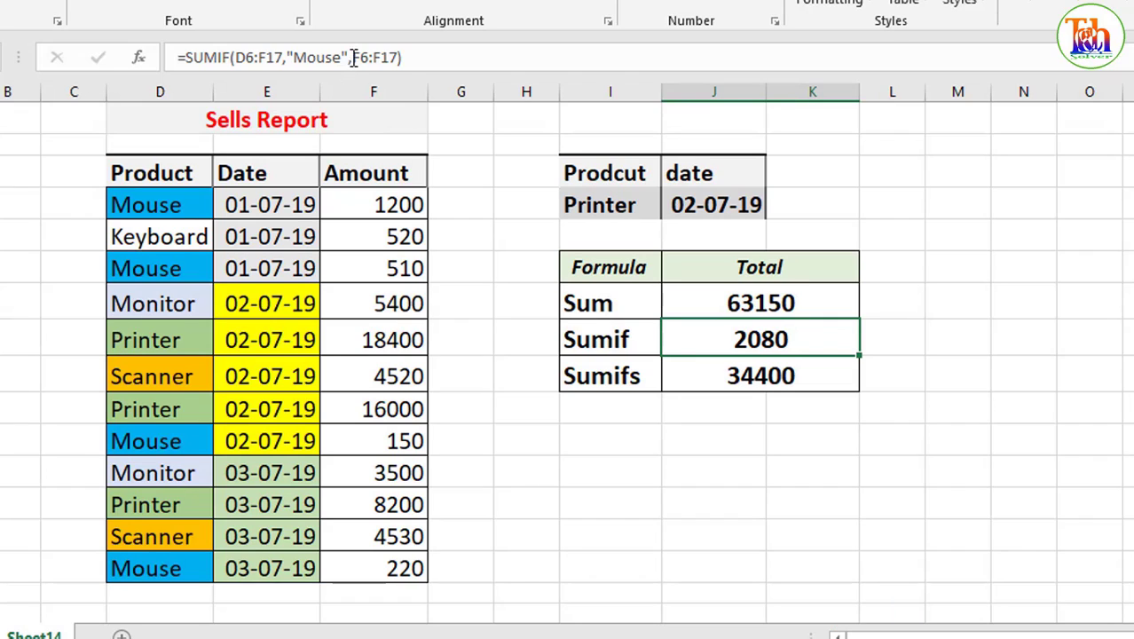
{"action": "left_click_drag", "start_coordinate": [347, 57], "coordinate": [287, 57]}
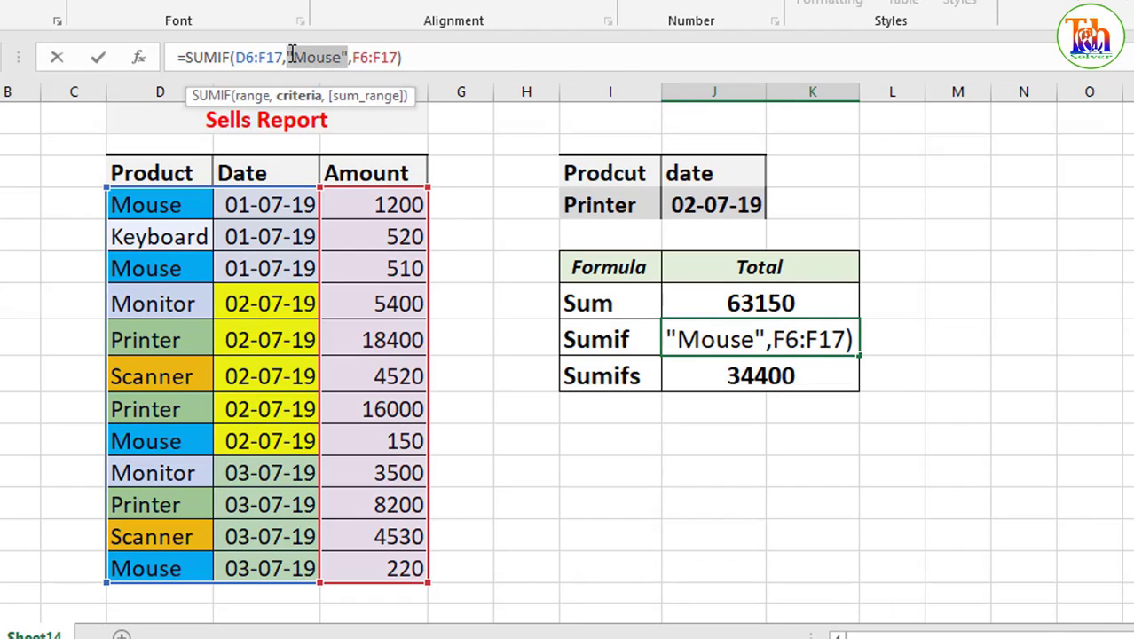
{"action": "key", "text": "BackSpace"}
{"action": "left_click", "coordinate": [600, 207]}
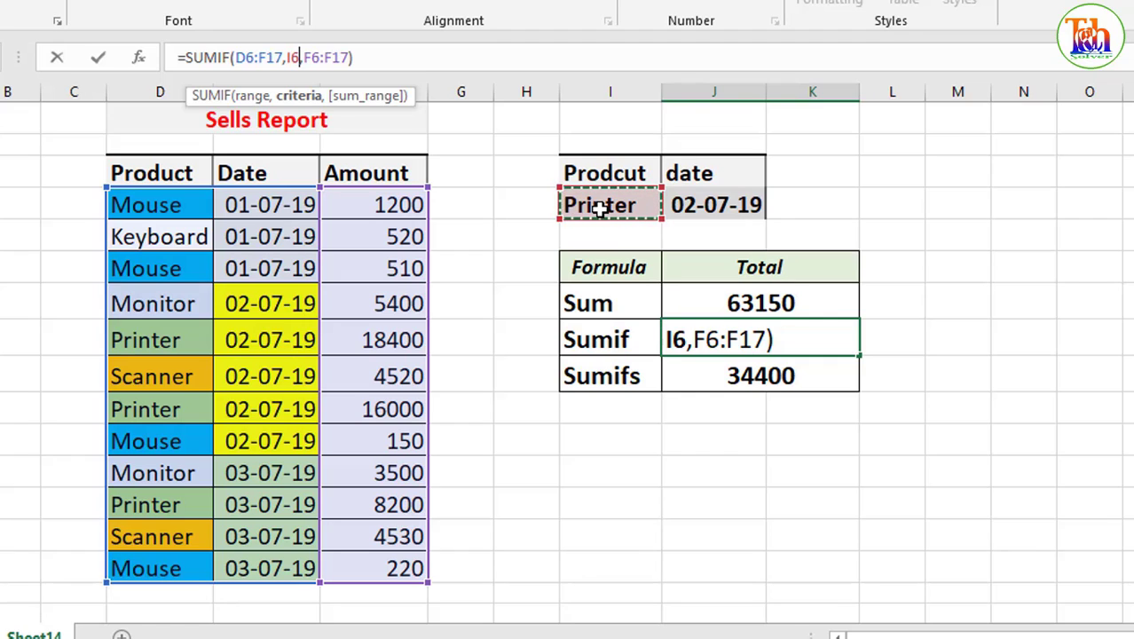
{"action": "key", "text": "Return"}
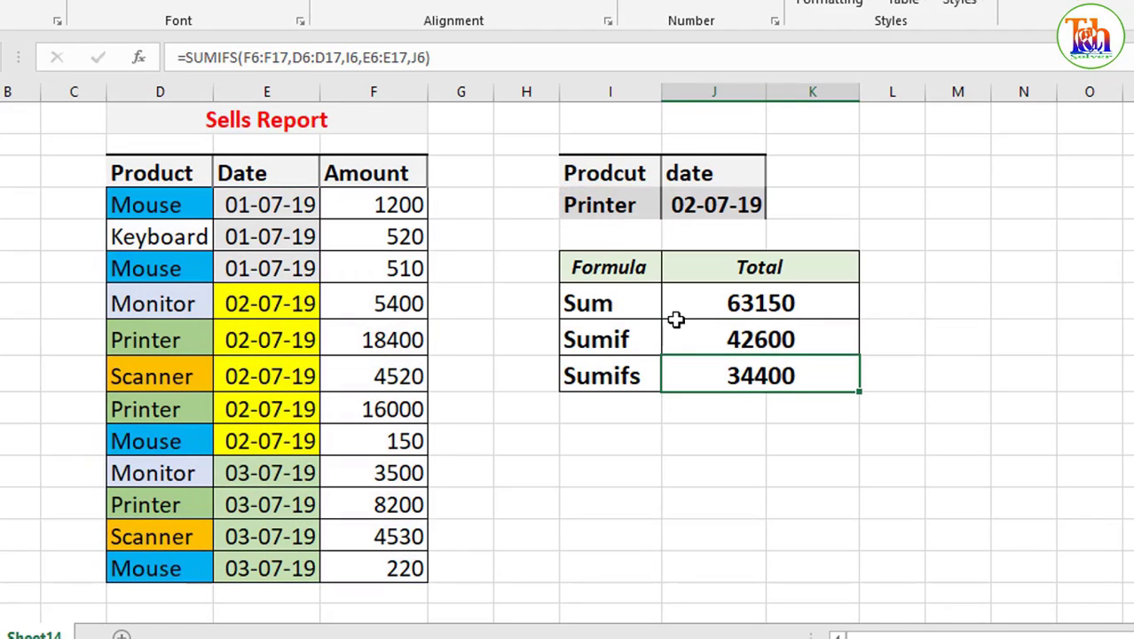
{"action": "left_click", "coordinate": [807, 343]}
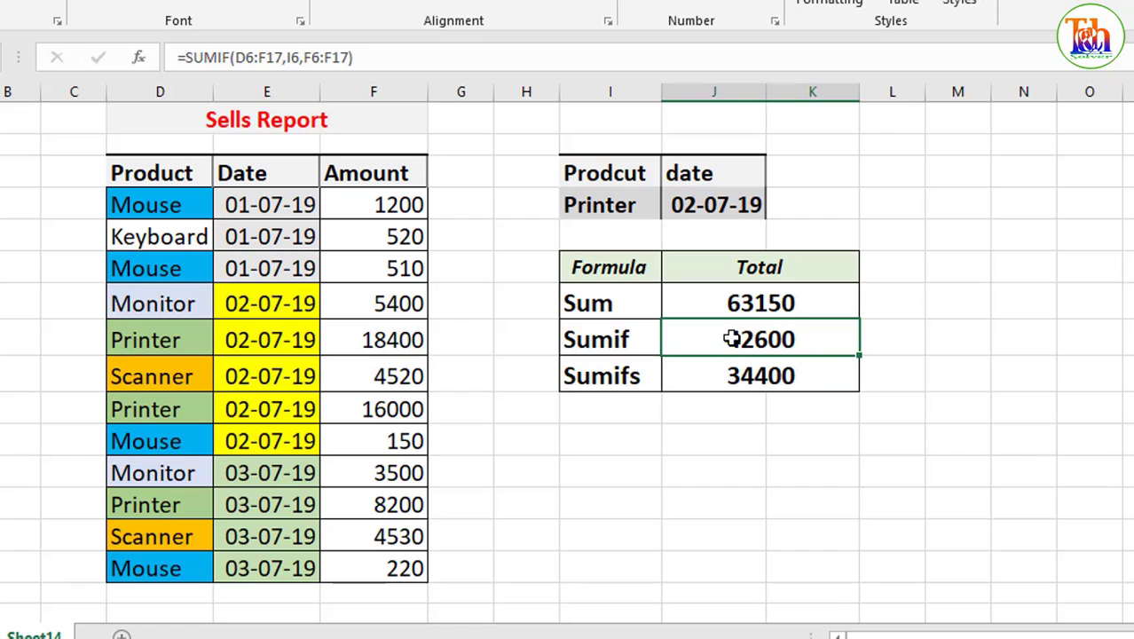
{"action": "left_click_drag", "start_coordinate": [378, 205], "coordinate": [195, 570]}
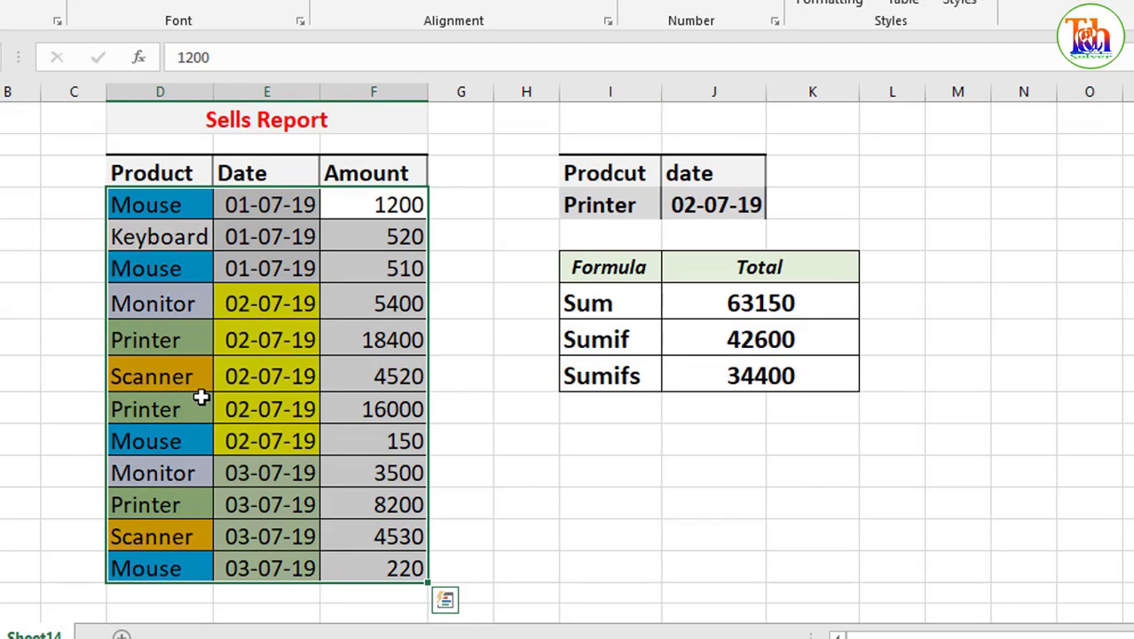
{"action": "left_click", "coordinate": [196, 272]}
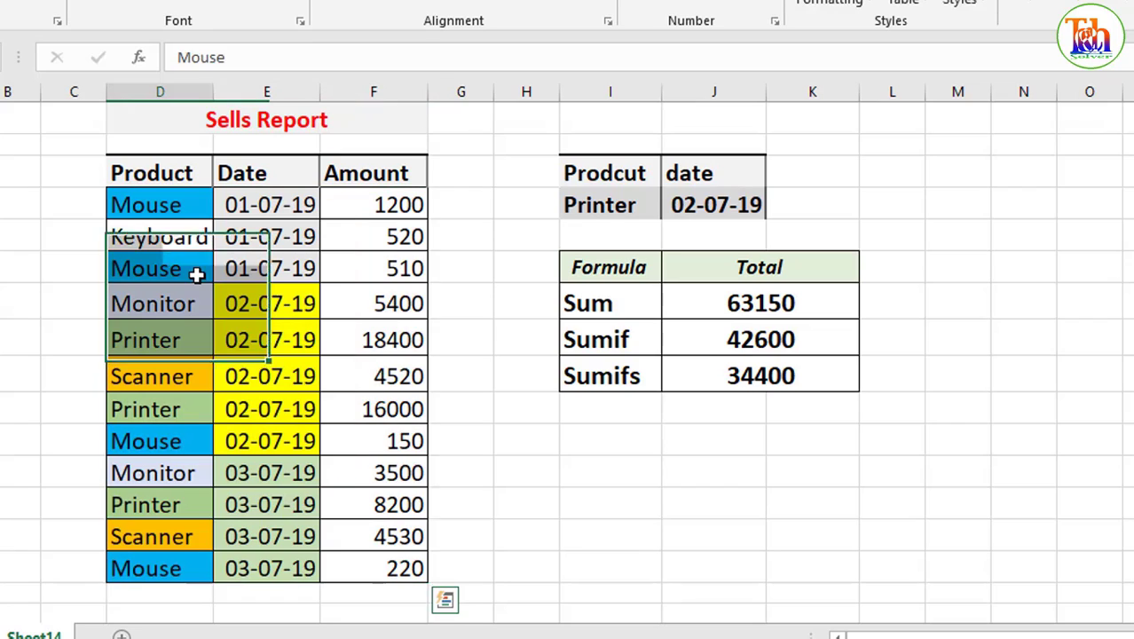
{"action": "left_click", "coordinate": [166, 342]}
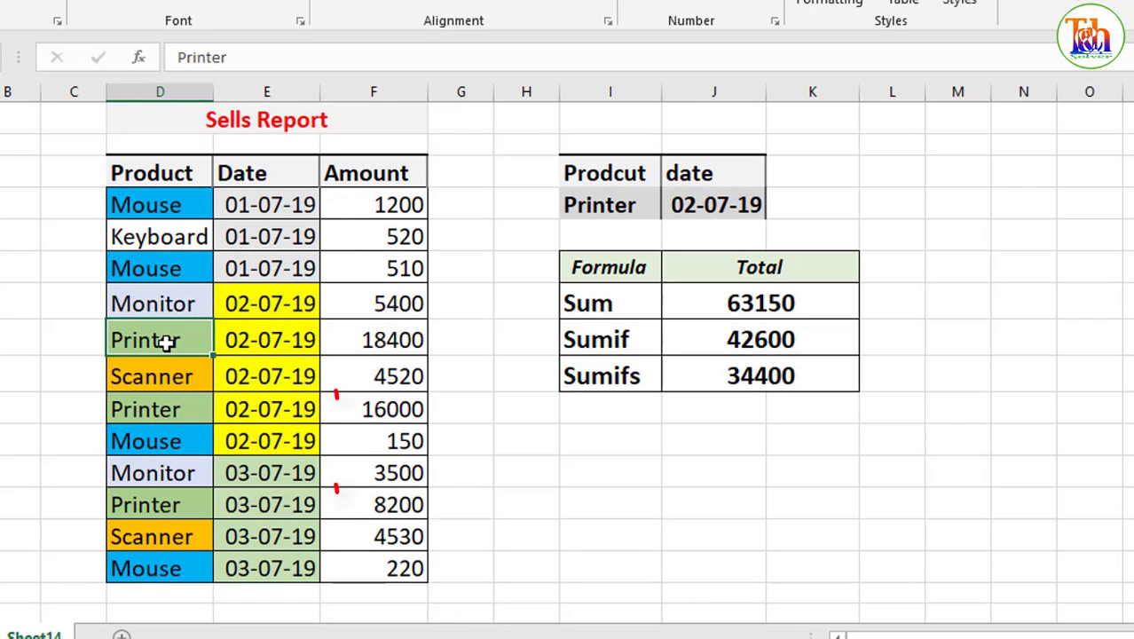
{"action": "left_click", "coordinate": [158, 409]}
{"action": "left_click", "coordinate": [180, 505]}
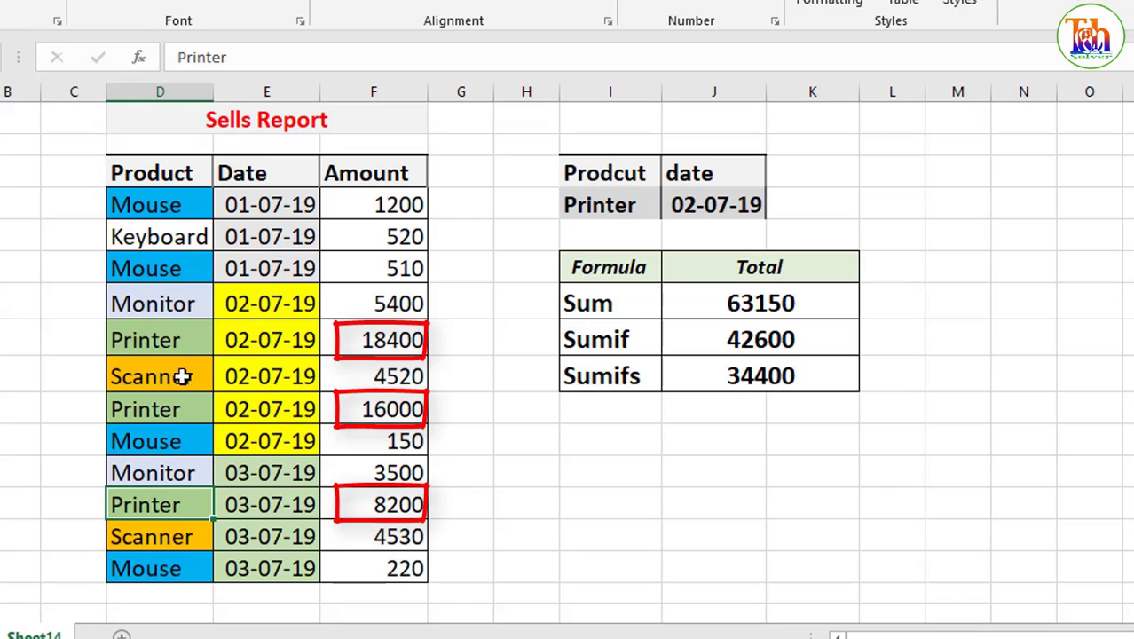
{"action": "left_click", "coordinate": [714, 344]}
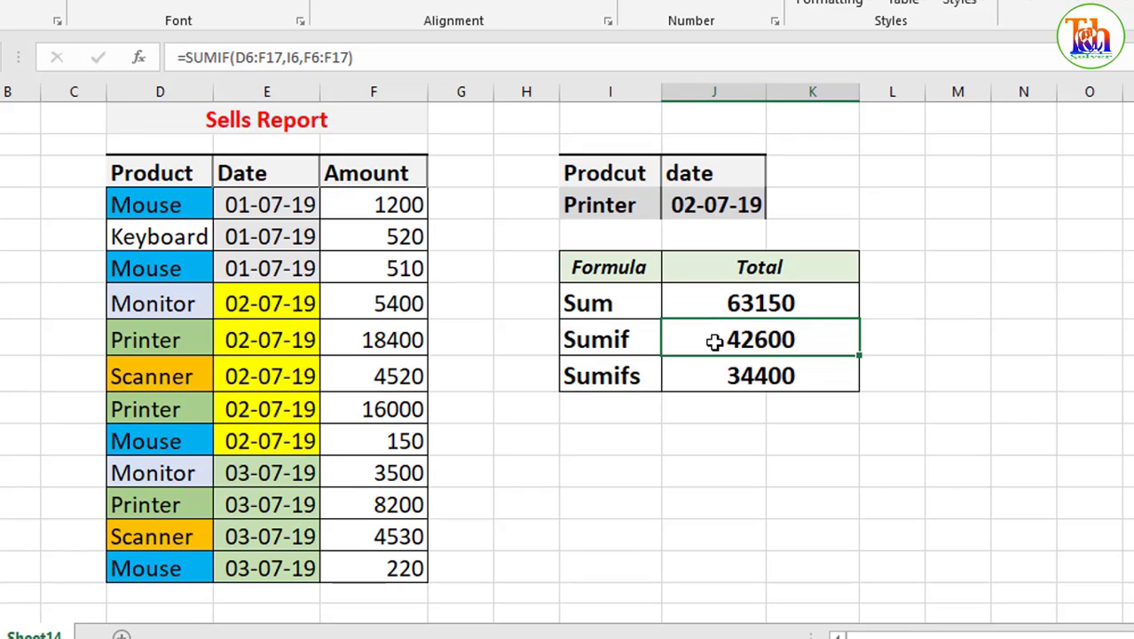
{"action": "left_click", "coordinate": [597, 305]}
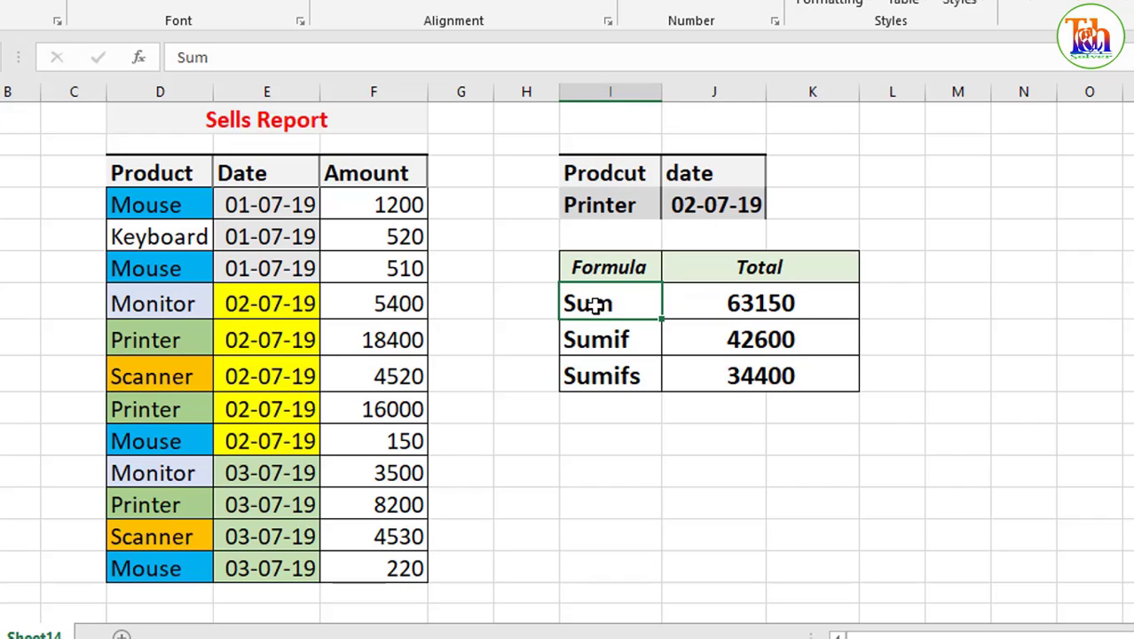
{"action": "left_click", "coordinate": [823, 314]}
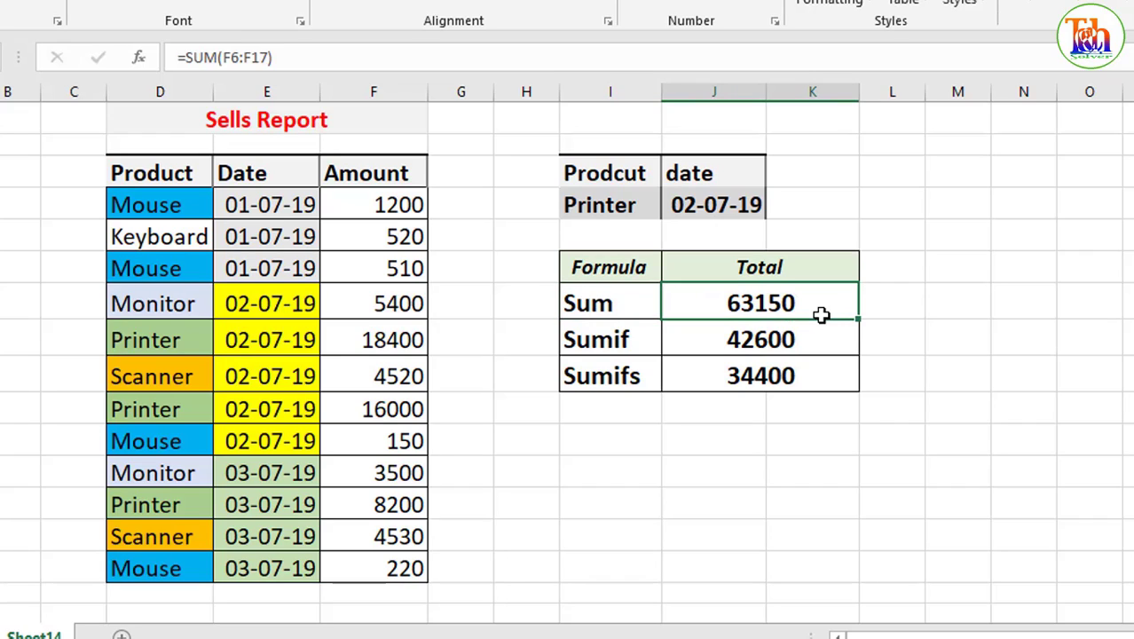
{"action": "left_click", "coordinate": [629, 340]}
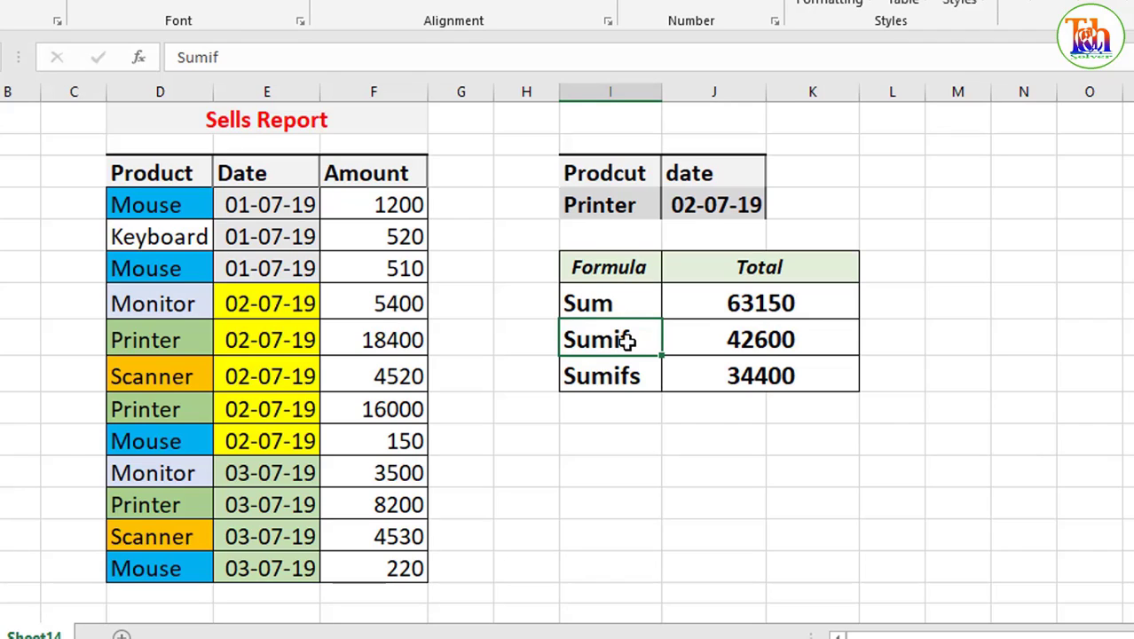